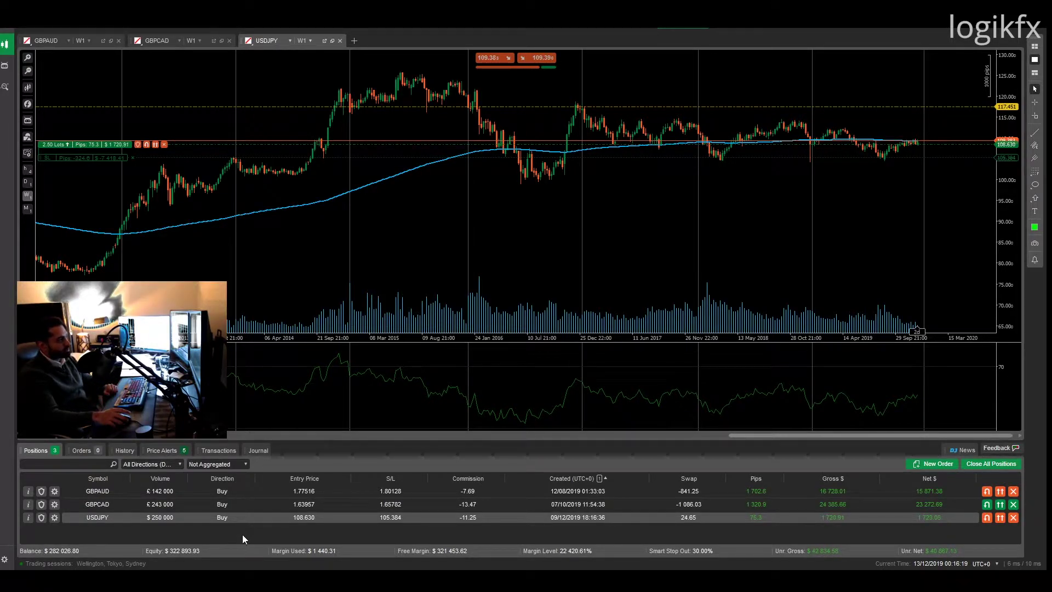
Reduce the height of the positions panel and bring the GBPAUD weekly chart to the front.
{"action": "left_click_drag", "start_coordinate": [430, 443], "coordinate": [430, 450]}
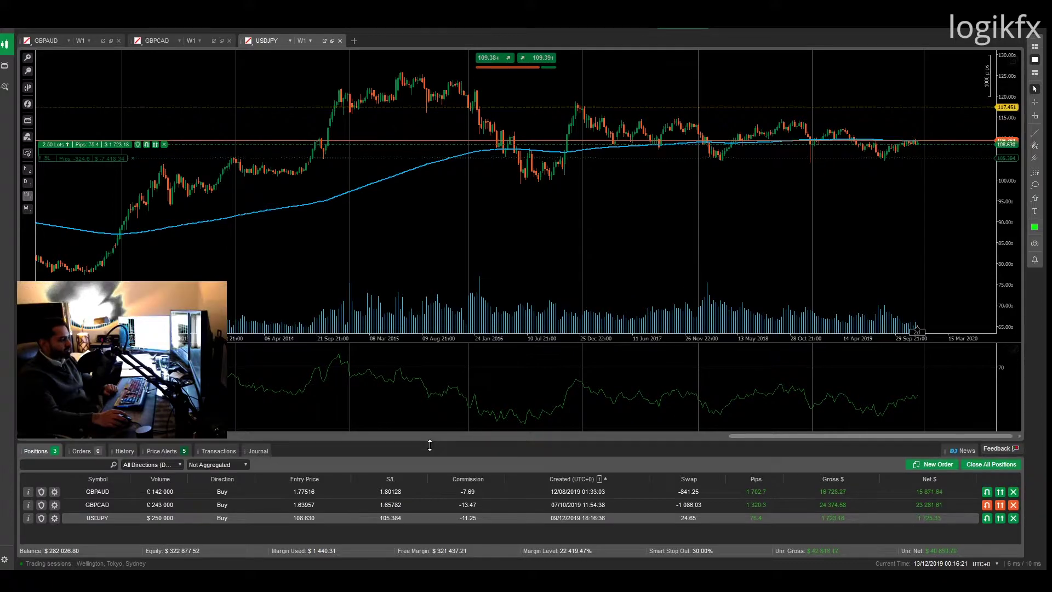
{"action": "left_click", "coordinate": [159, 42]}
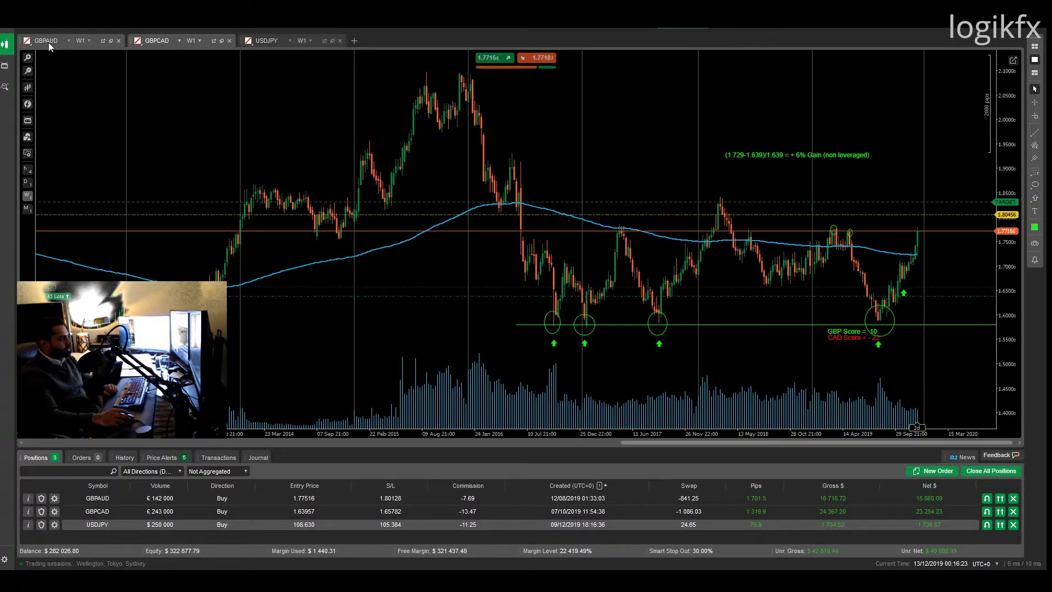
{"action": "left_click", "coordinate": [48, 42]}
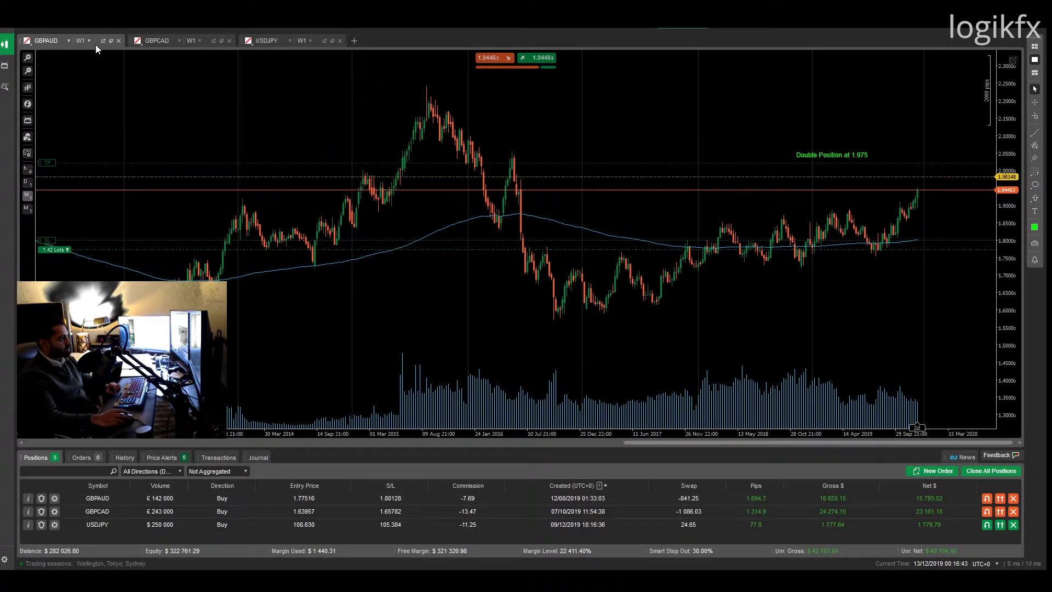
Examine GBPAUD's four-hour price history back to July 2019 and switch the chart to the daily timeframe.
{"action": "left_click", "coordinate": [28, 169]}
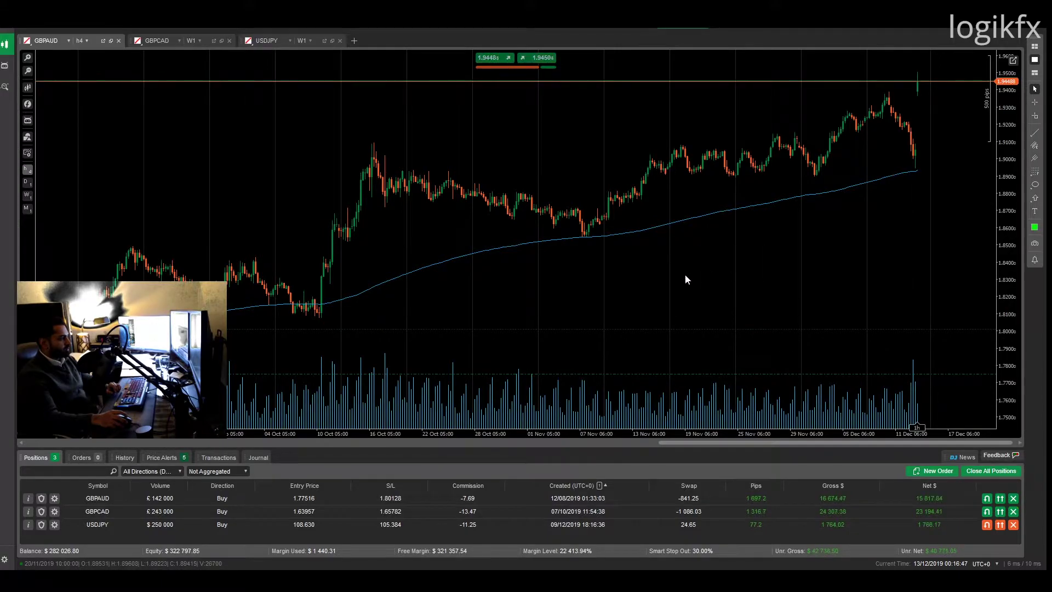
{"action": "scroll", "coordinate": [677, 266], "scroll_direction": "up", "scroll_amount": 3}
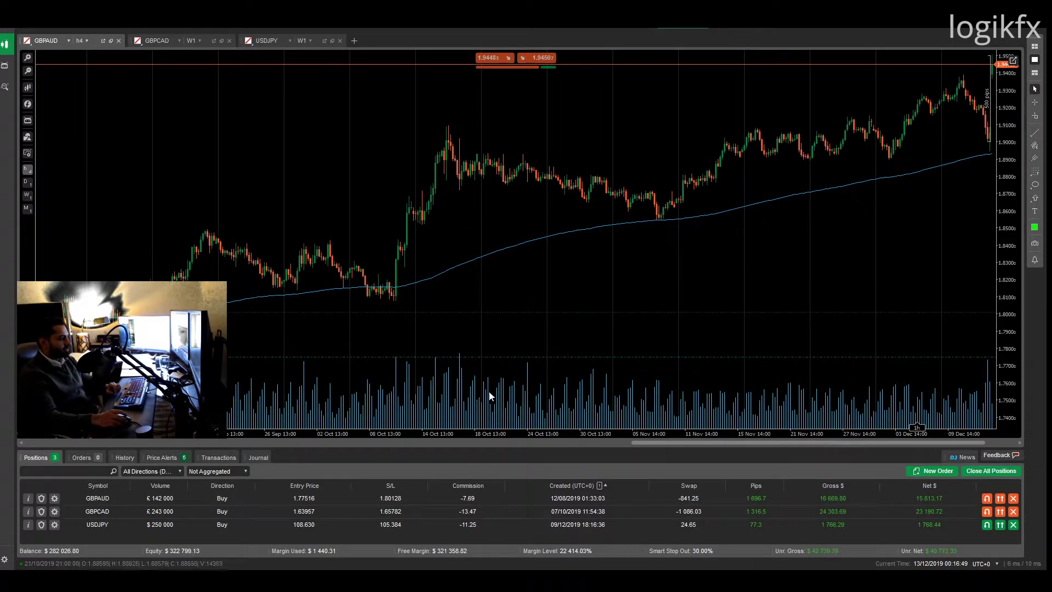
{"action": "left_click_drag", "start_coordinate": [490, 395], "coordinate": [695, 359]}
{"action": "left_click_drag", "start_coordinate": [634, 269], "coordinate": [911, 202]}
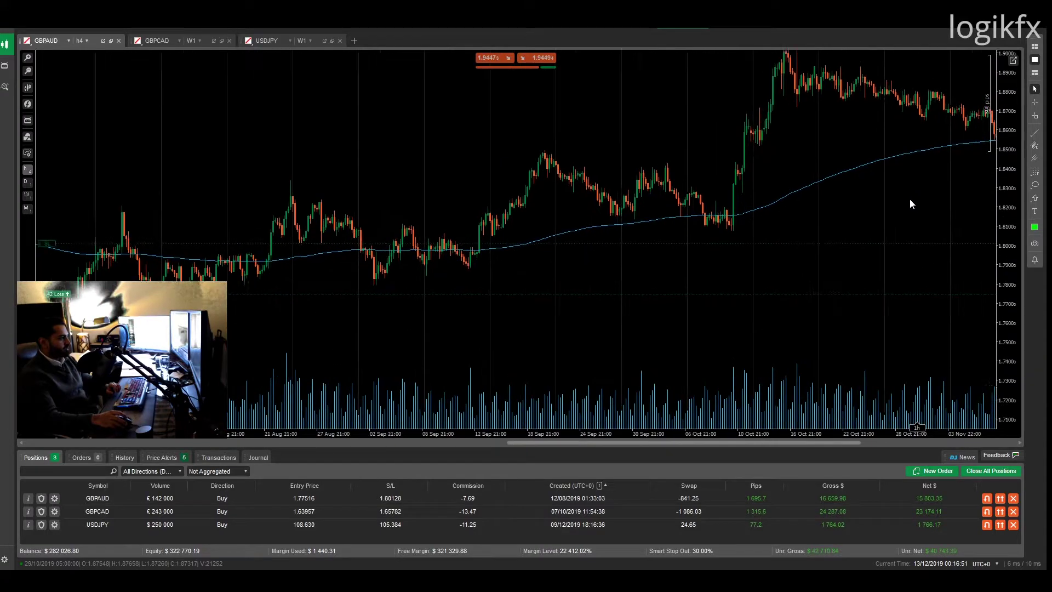
{"action": "left_click_drag", "start_coordinate": [434, 317], "coordinate": [747, 291]}
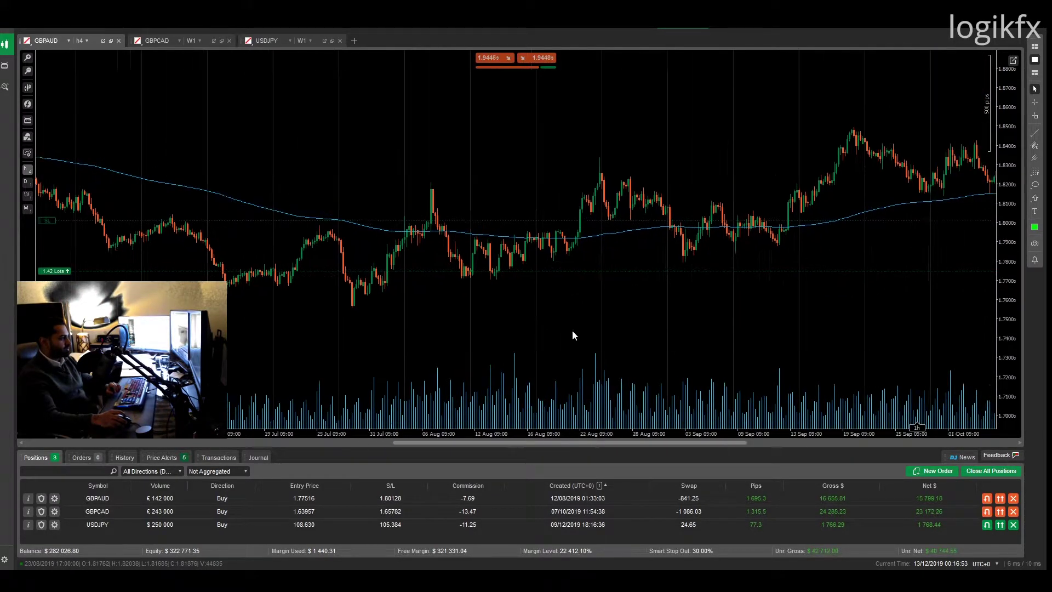
{"action": "scroll", "coordinate": [602, 373], "scroll_direction": "down", "scroll_amount": 2}
{"action": "scroll", "coordinate": [553, 370], "scroll_direction": "down", "scroll_amount": 8}
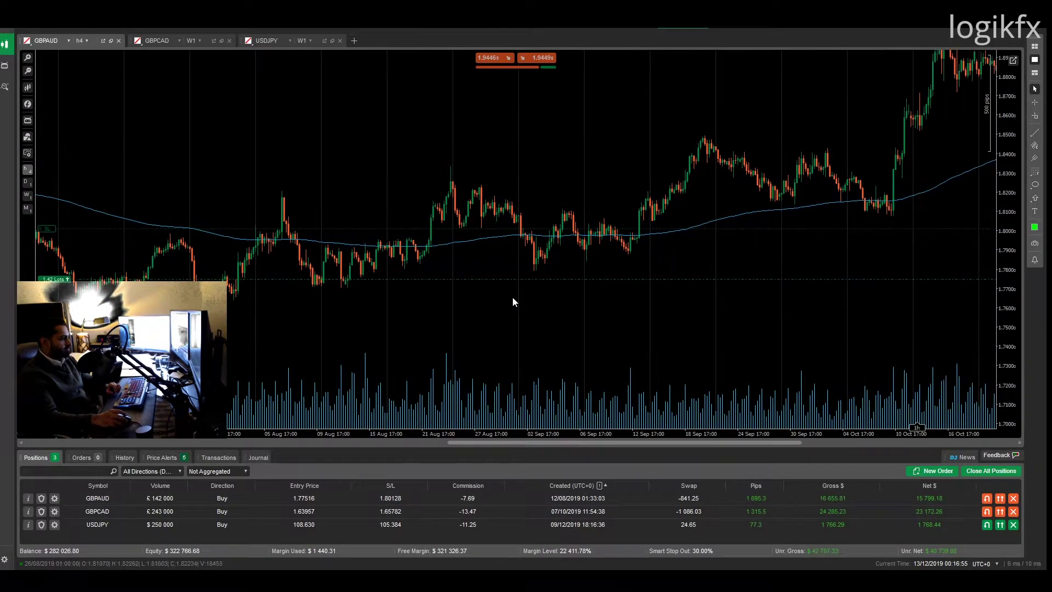
{"action": "scroll", "coordinate": [650, 338], "scroll_direction": "down", "scroll_amount": 2}
{"action": "scroll", "coordinate": [797, 285], "scroll_direction": "down", "scroll_amount": 15}
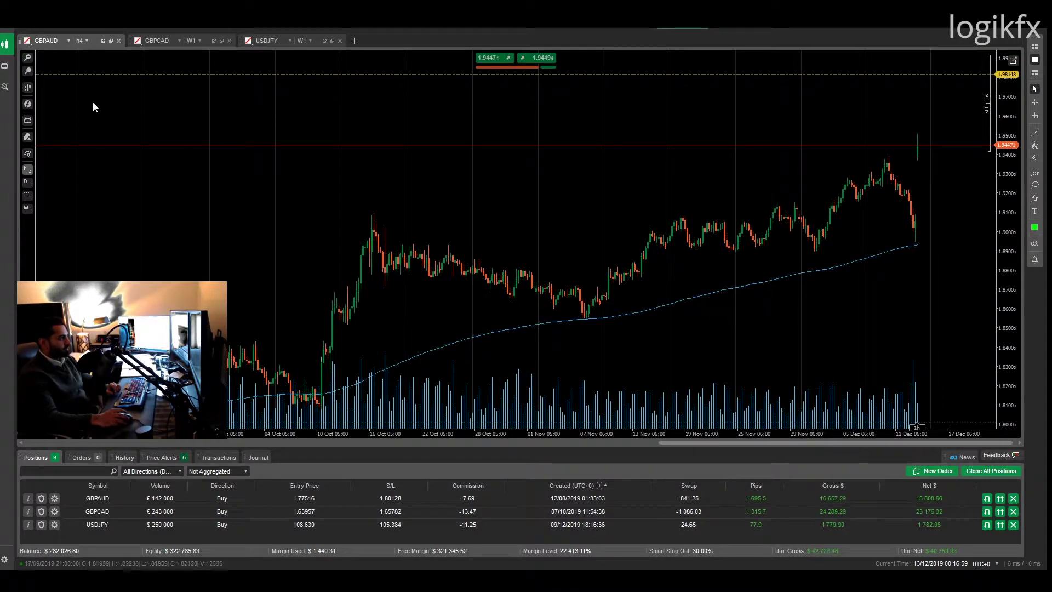
{"action": "left_click", "coordinate": [26, 183]}
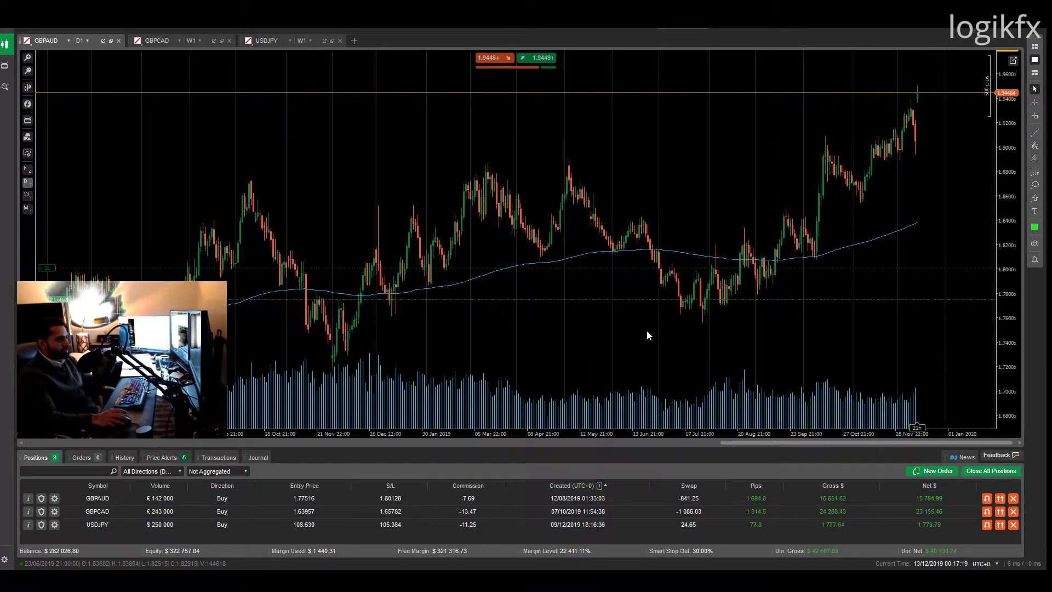
Show the GBPCAD chart on the four-hour timeframe and inspect the price around 7 October 2019 with the crosshair.
{"action": "left_click", "coordinate": [159, 43]}
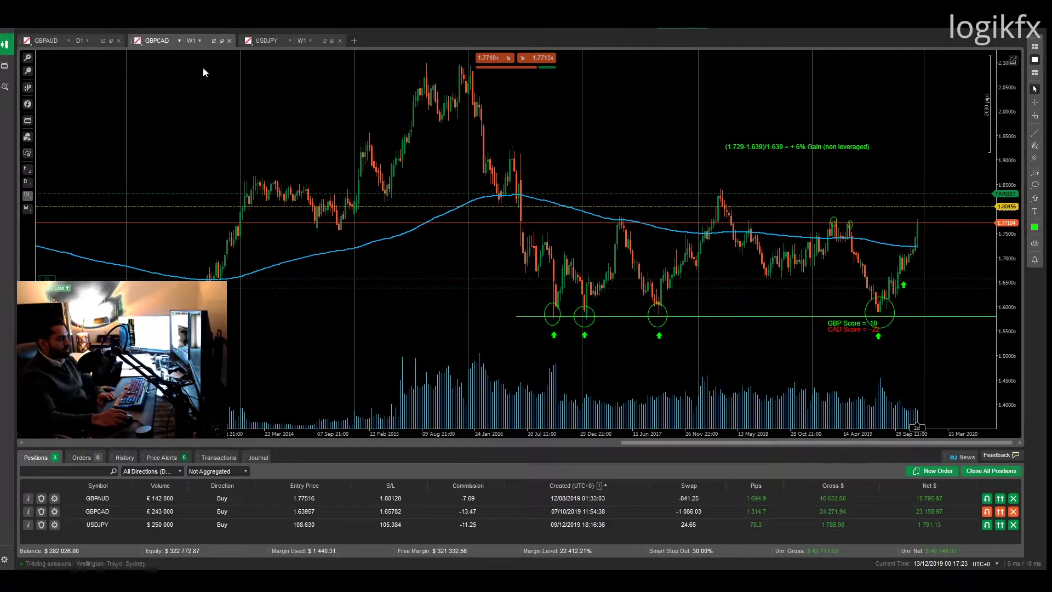
{"action": "left_click", "coordinate": [870, 339]}
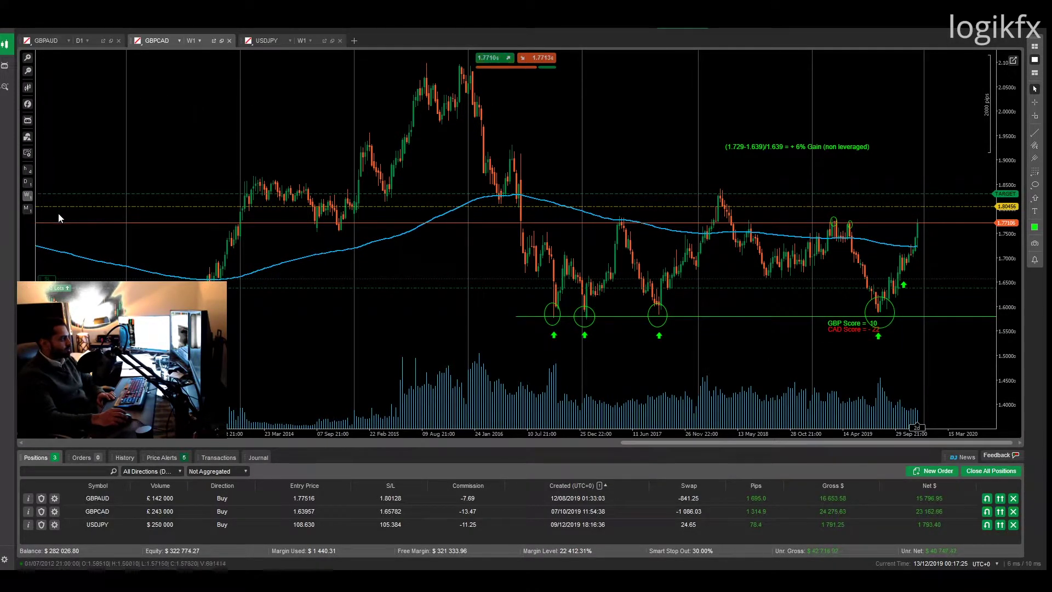
{"action": "left_click", "coordinate": [28, 170]}
{"action": "left_click_drag", "start_coordinate": [406, 252], "coordinate": [453, 271]}
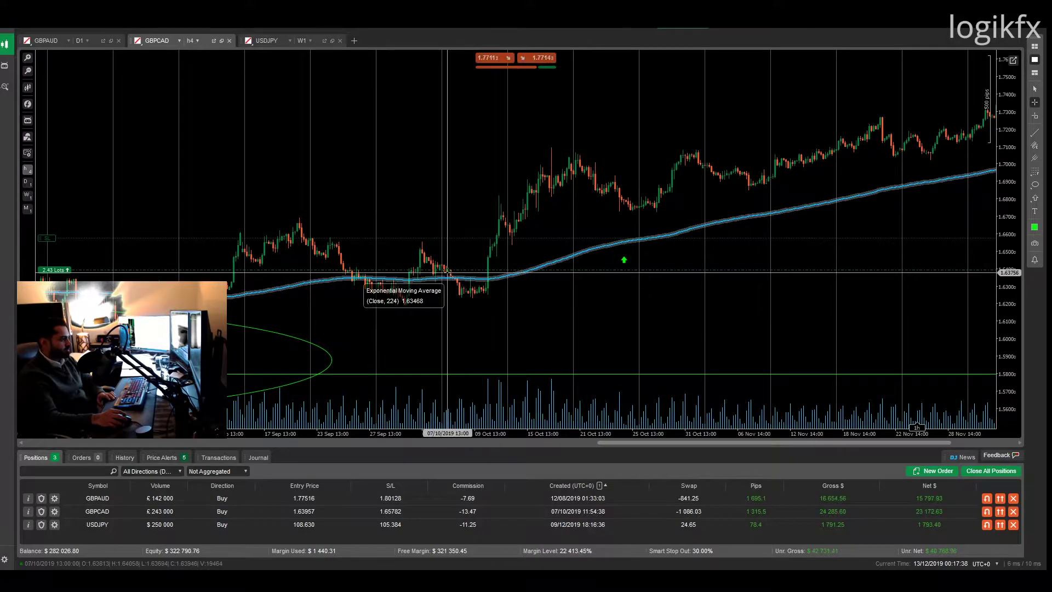
{"action": "left_click_drag", "start_coordinate": [515, 253], "coordinate": [400, 277]}
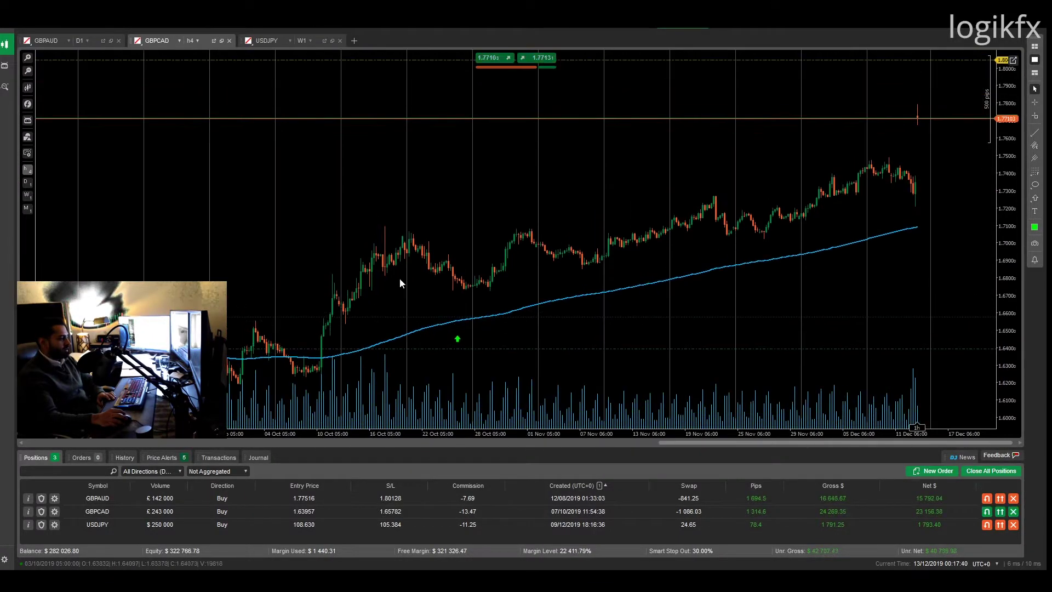
Examine GBPCAD's four-hour price action from August to October 2019 relative to the moving average and the trade entry.
{"action": "left_click_drag", "start_coordinate": [371, 235], "coordinate": [609, 167]}
{"action": "middle_click", "coordinate": [553, 308]}
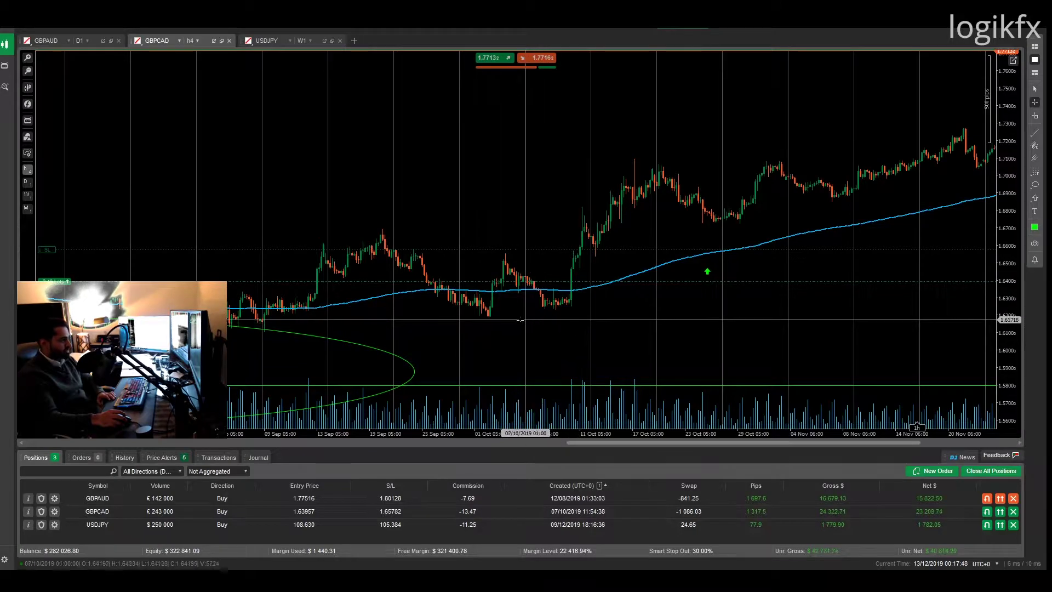
{"action": "middle_click", "coordinate": [624, 340]}
{"action": "left_click_drag", "start_coordinate": [624, 340], "coordinate": [313, 353]}
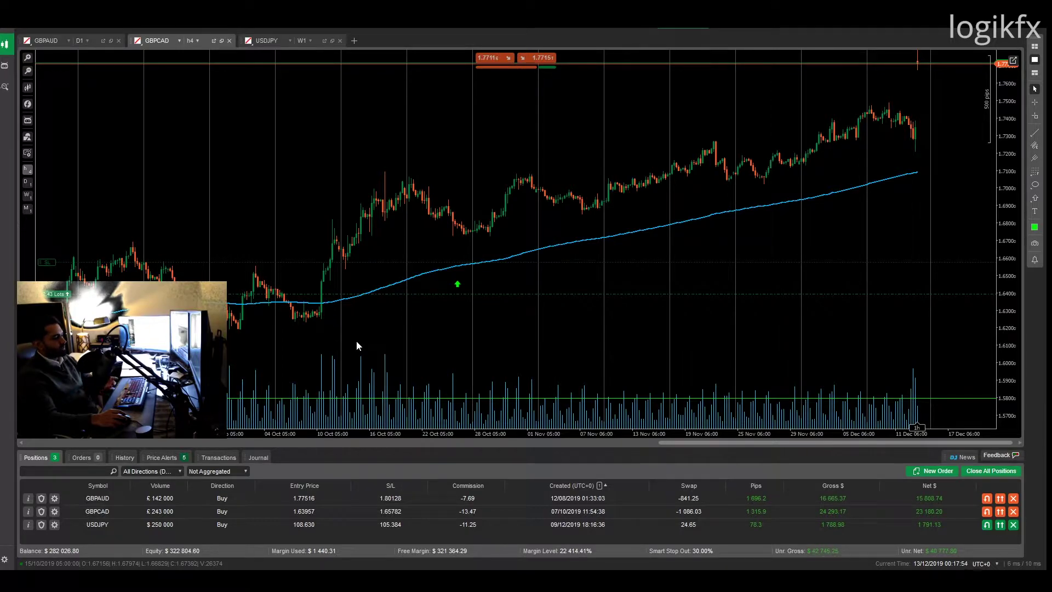
{"action": "left_click_drag", "start_coordinate": [382, 344], "coordinate": [712, 311]}
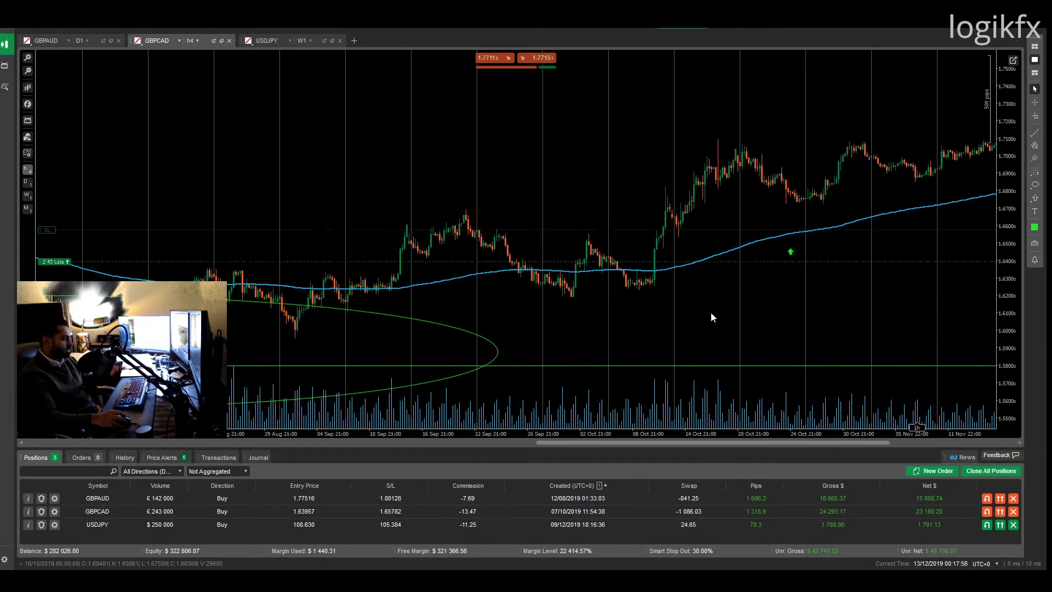
{"action": "scroll", "coordinate": [493, 321], "scroll_direction": "up", "scroll_amount": 3}
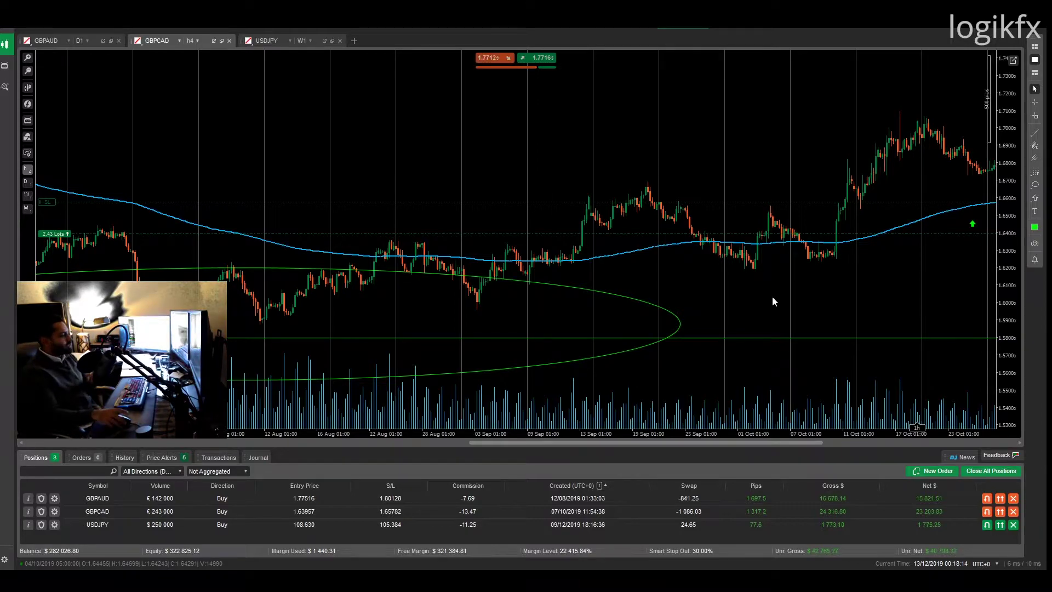
Set both the GBPAUD and GBPCAD charts back to the weekly timeframe and bring GBPAUD to the front.
{"action": "left_click", "coordinate": [43, 42]}
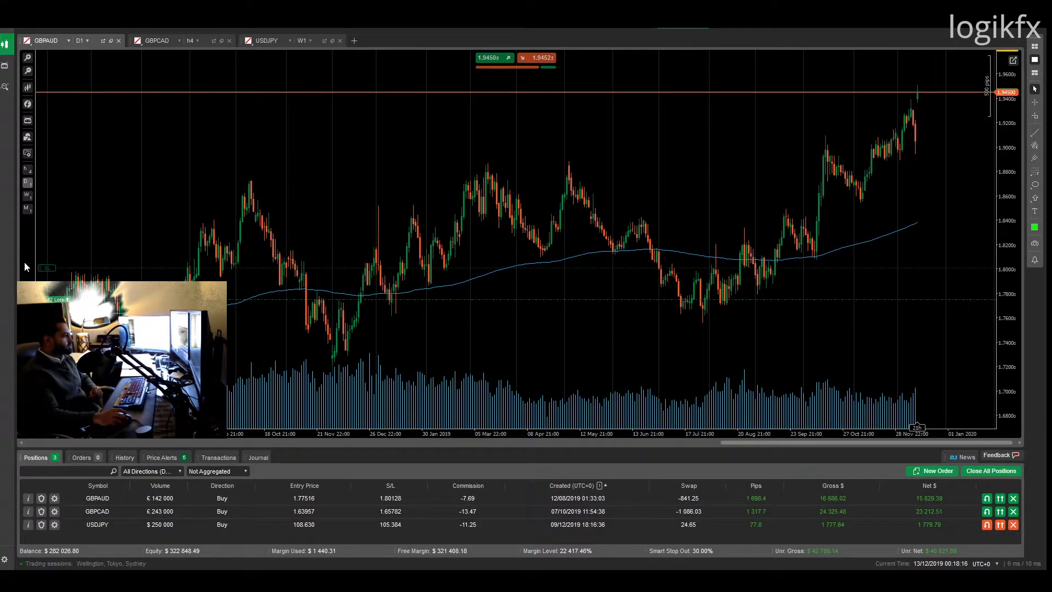
{"action": "left_click", "coordinate": [27, 195]}
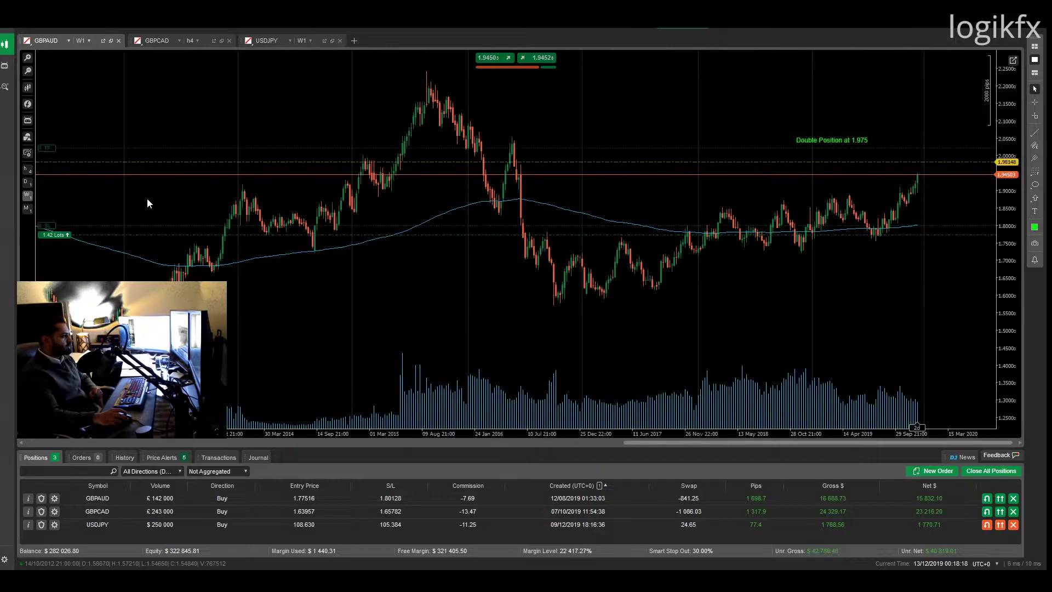
{"action": "left_click", "coordinate": [151, 42]}
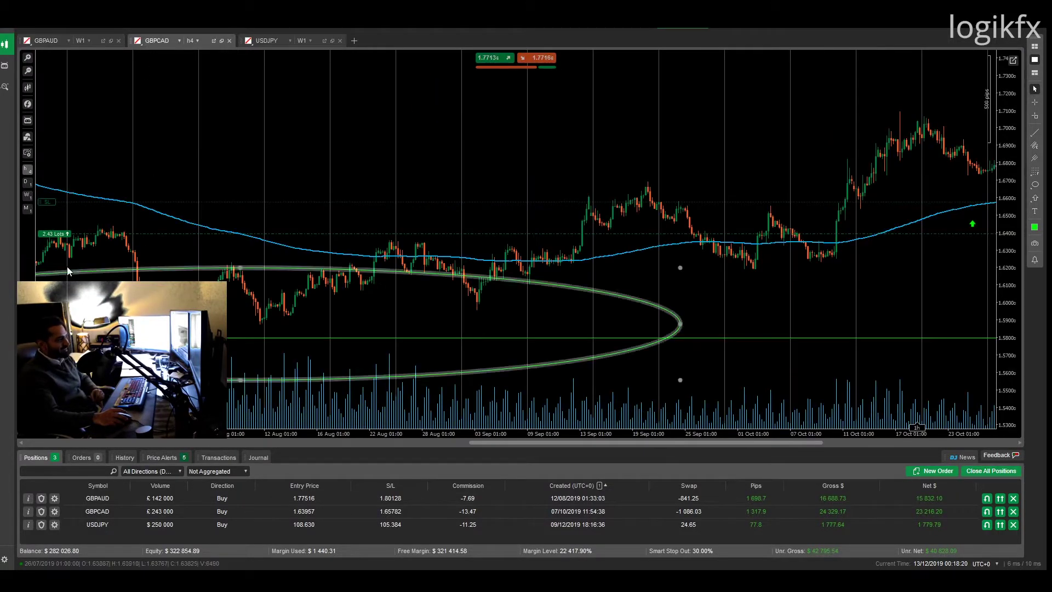
{"action": "left_click", "coordinate": [28, 196]}
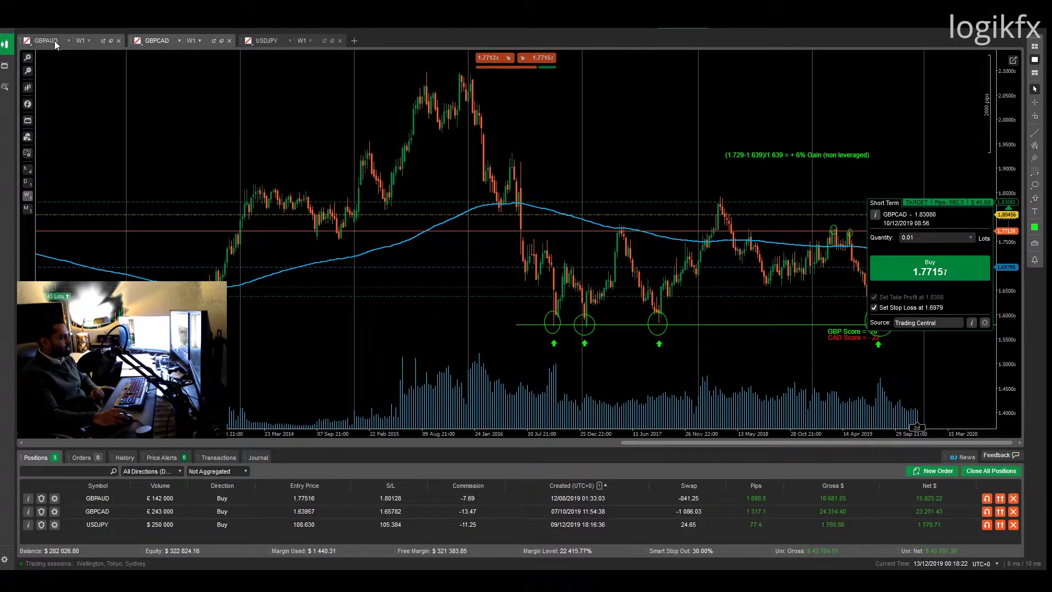
{"action": "left_click", "coordinate": [54, 41]}
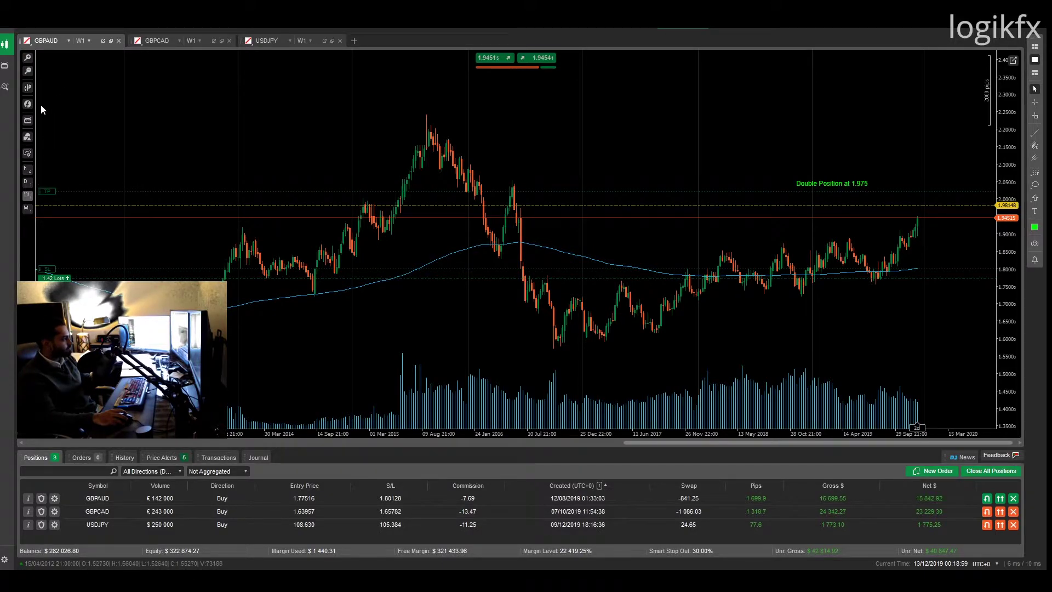
Switch the GBPAUD chart to the 1 hour timeframe and measure the price gap at 12 December 2019 in pips.
{"action": "left_click", "coordinate": [88, 41]}
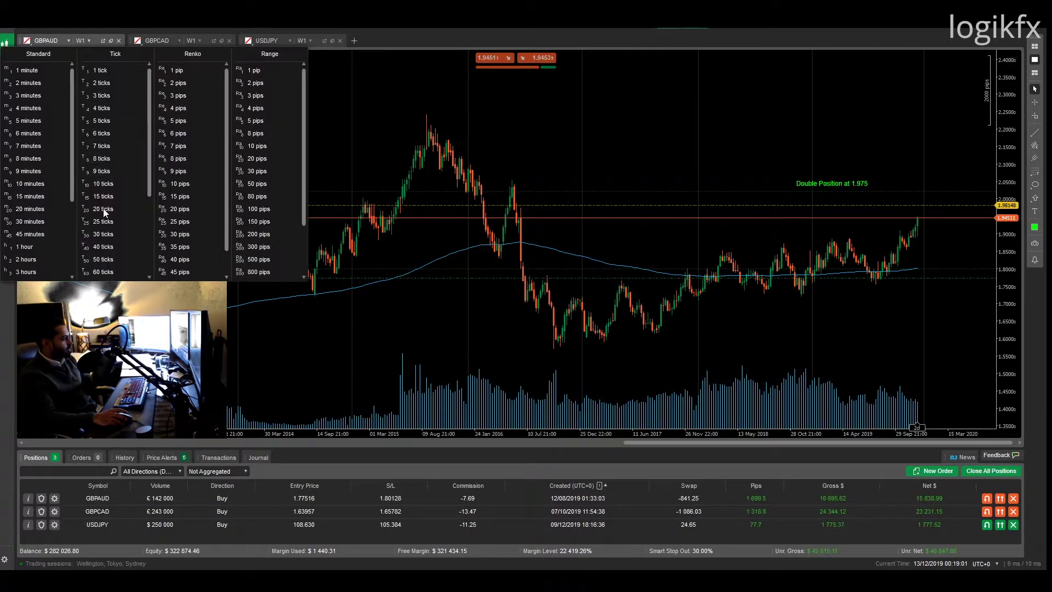
{"action": "left_click", "coordinate": [39, 248]}
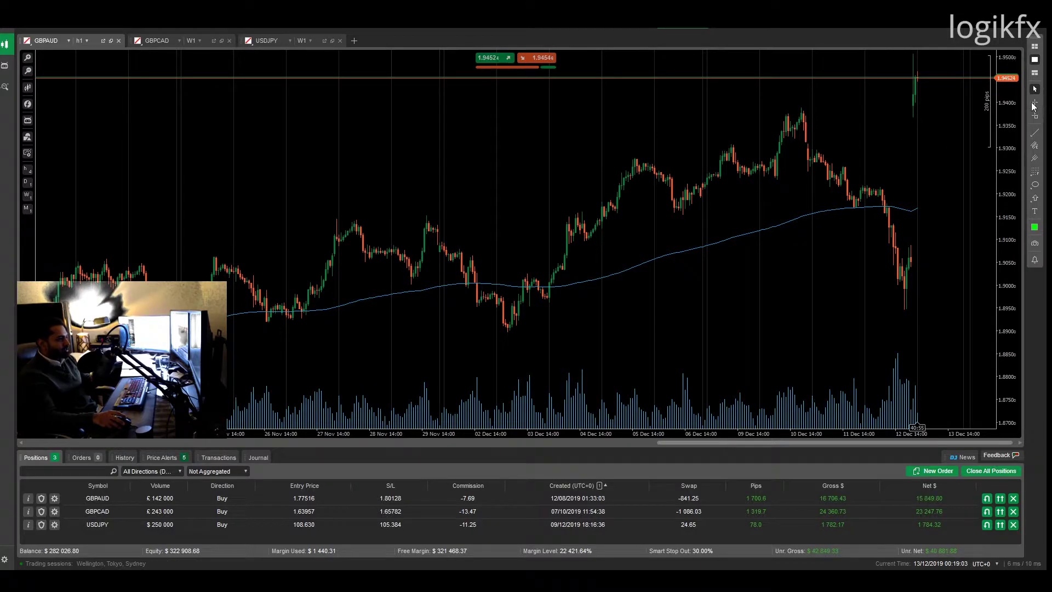
{"action": "left_click", "coordinate": [1033, 104]}
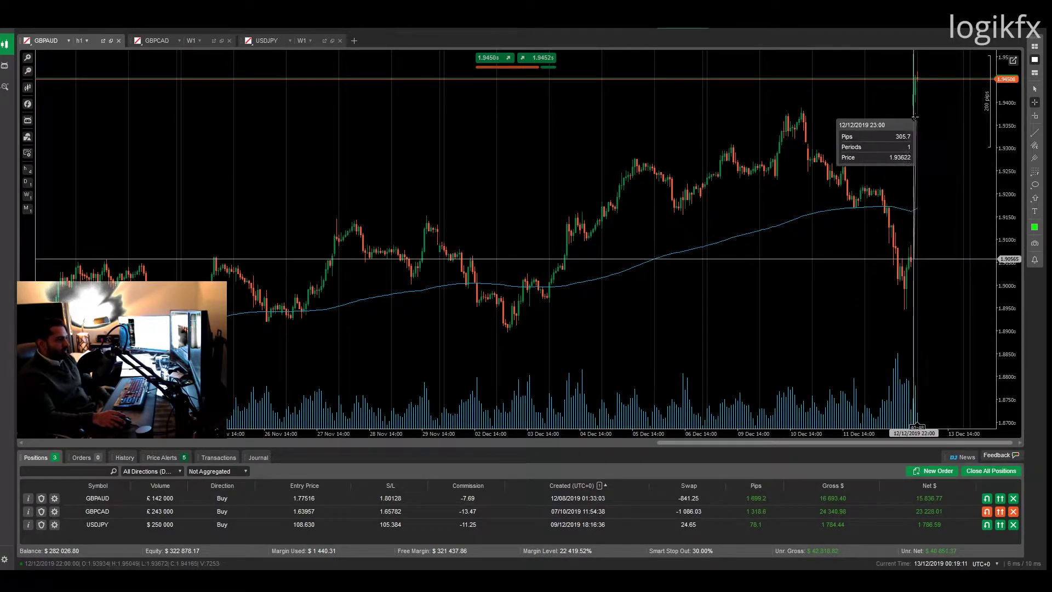
{"action": "left_click_drag", "start_coordinate": [913, 261], "coordinate": [918, 91]}
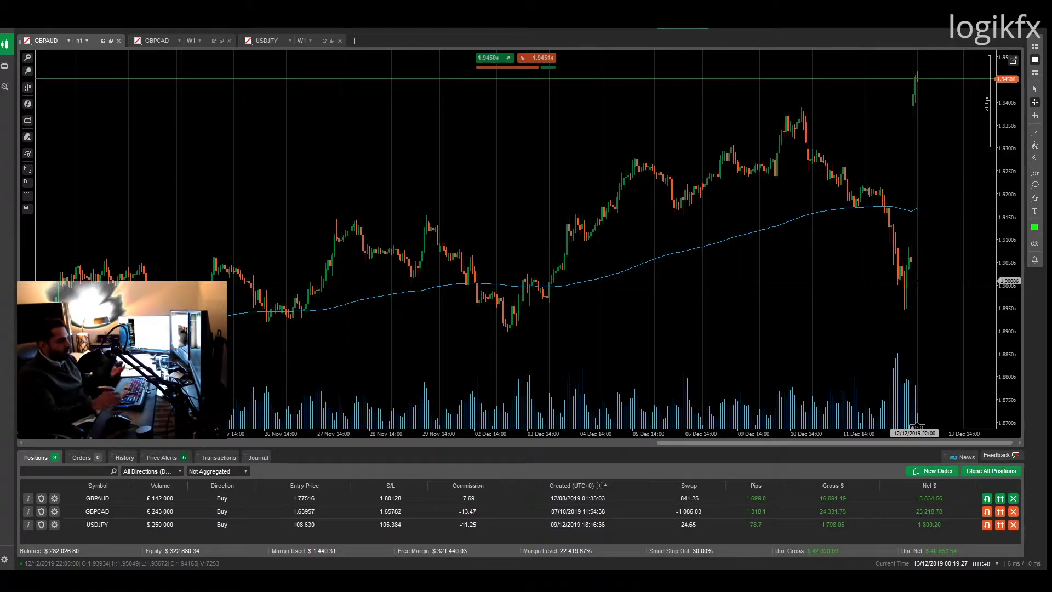
Return the GBPAUD chart to weekly and examine its price history back to 2008 and the levels around the latest candle.
{"action": "left_click", "coordinate": [85, 41]}
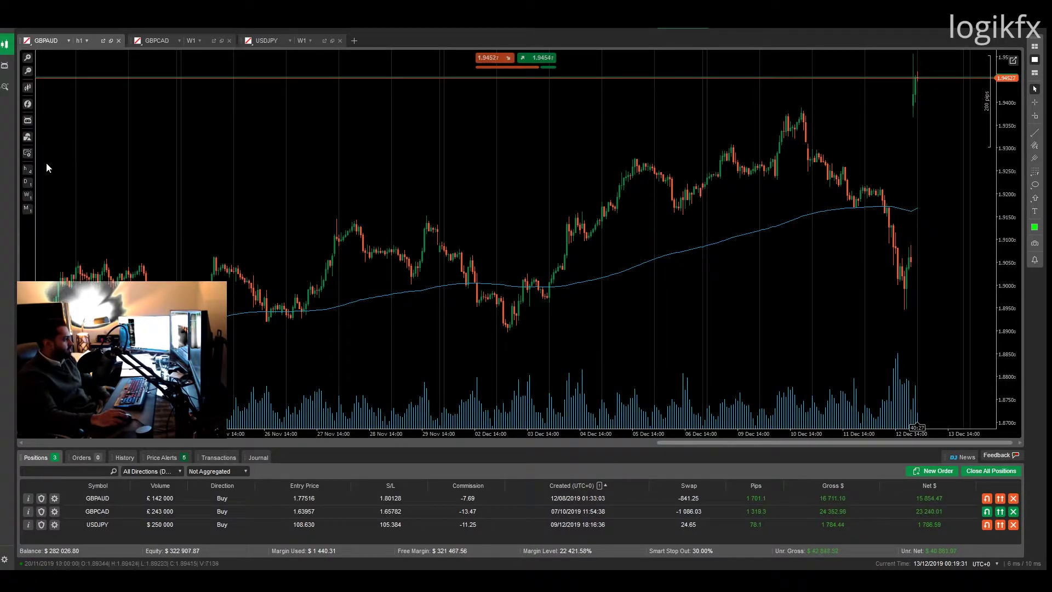
{"action": "left_click", "coordinate": [27, 196]}
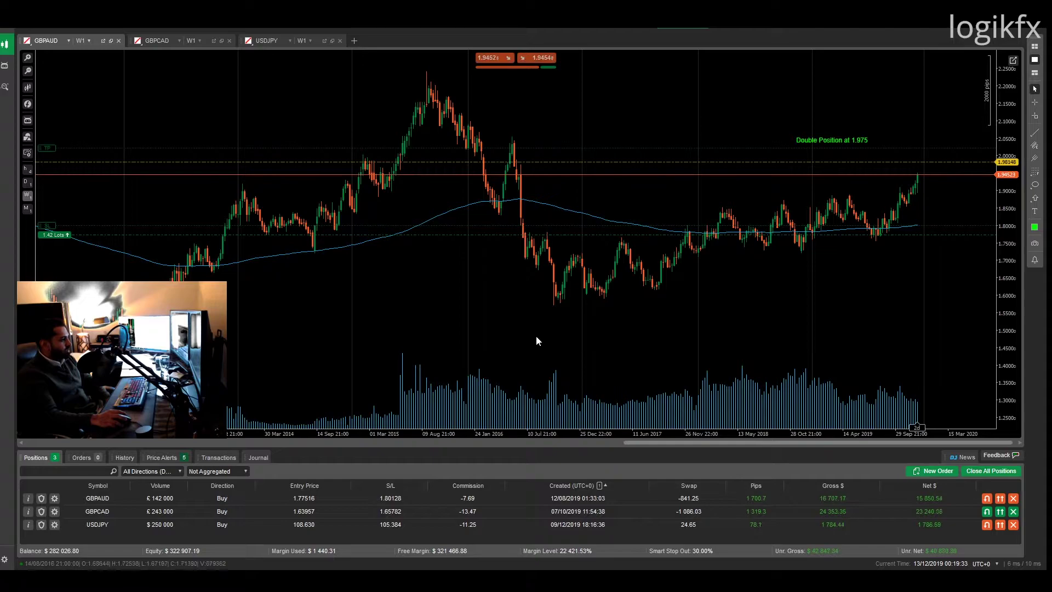
{"action": "left_click_drag", "start_coordinate": [433, 320], "coordinate": [794, 252]}
{"action": "left_click_drag", "start_coordinate": [307, 329], "coordinate": [706, 330]}
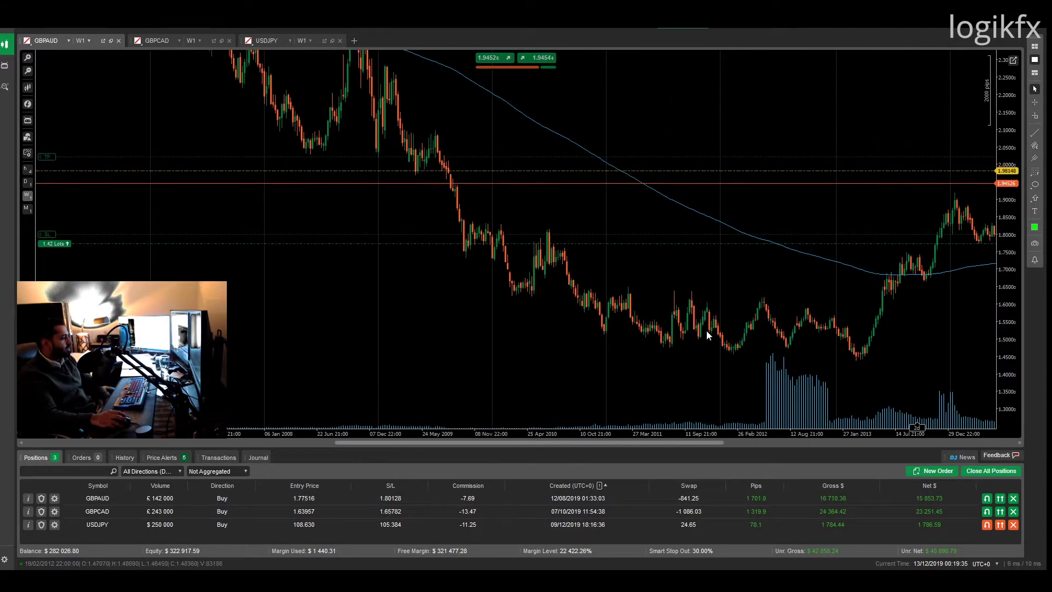
{"action": "left_click_drag", "start_coordinate": [532, 329], "coordinate": [726, 429]}
{"action": "left_click_drag", "start_coordinate": [667, 381], "coordinate": [538, 274]}
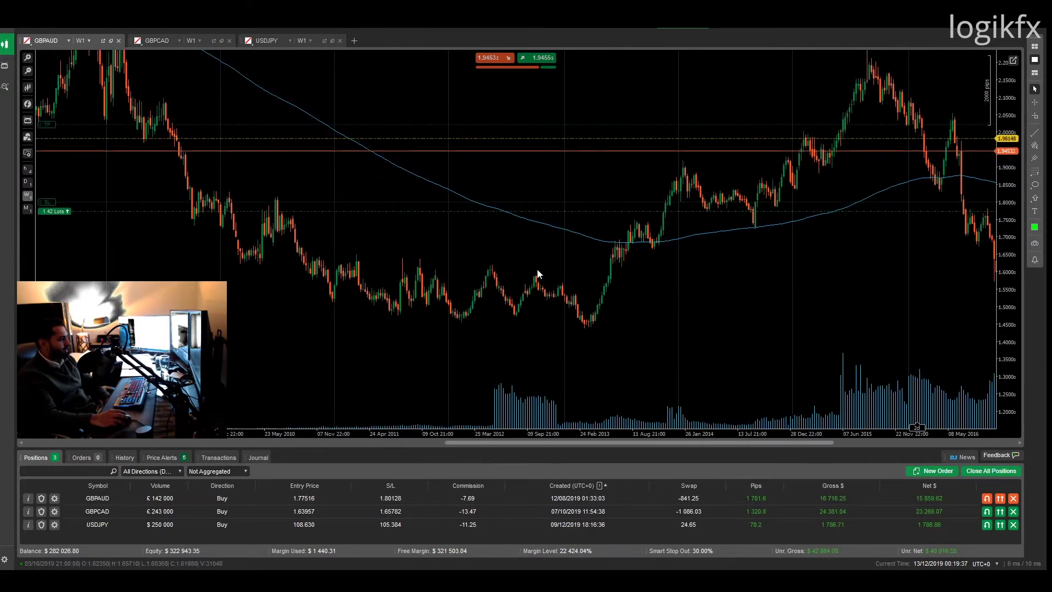
{"action": "left_click_drag", "start_coordinate": [882, 307], "coordinate": [375, 301]}
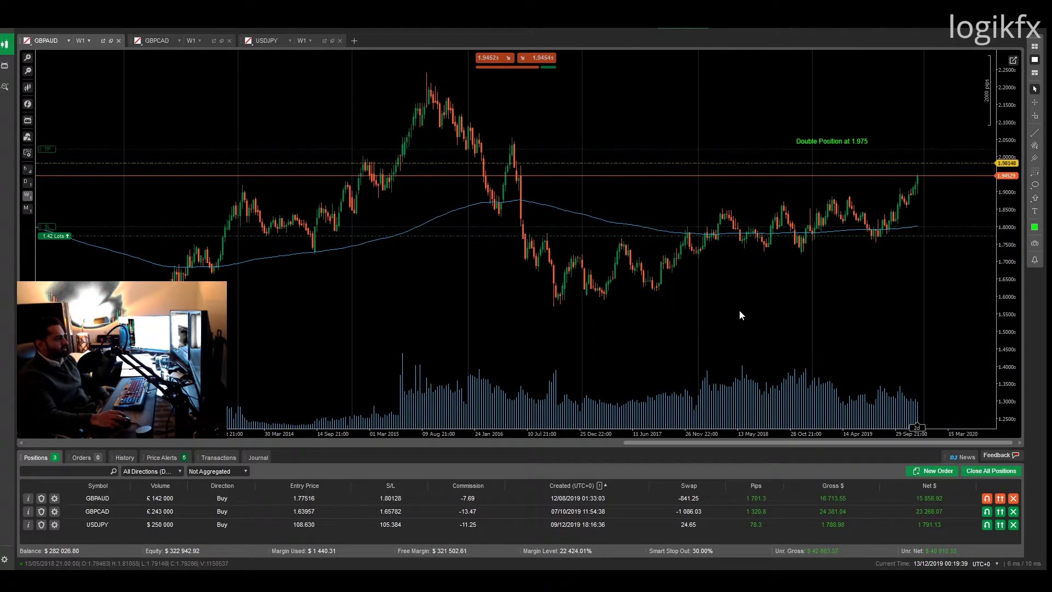
{"action": "left_click", "coordinate": [1034, 102]}
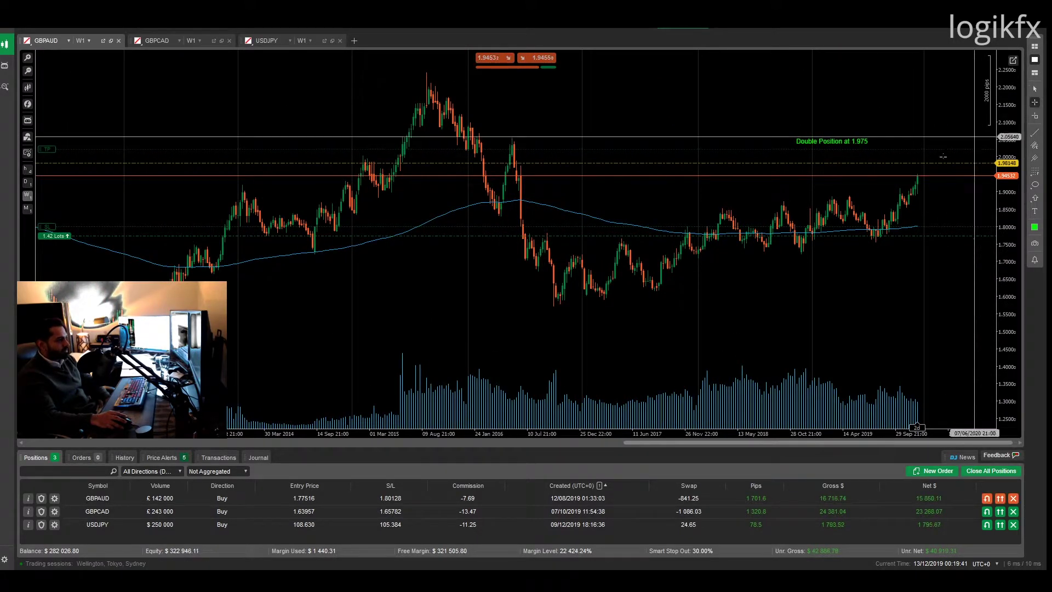
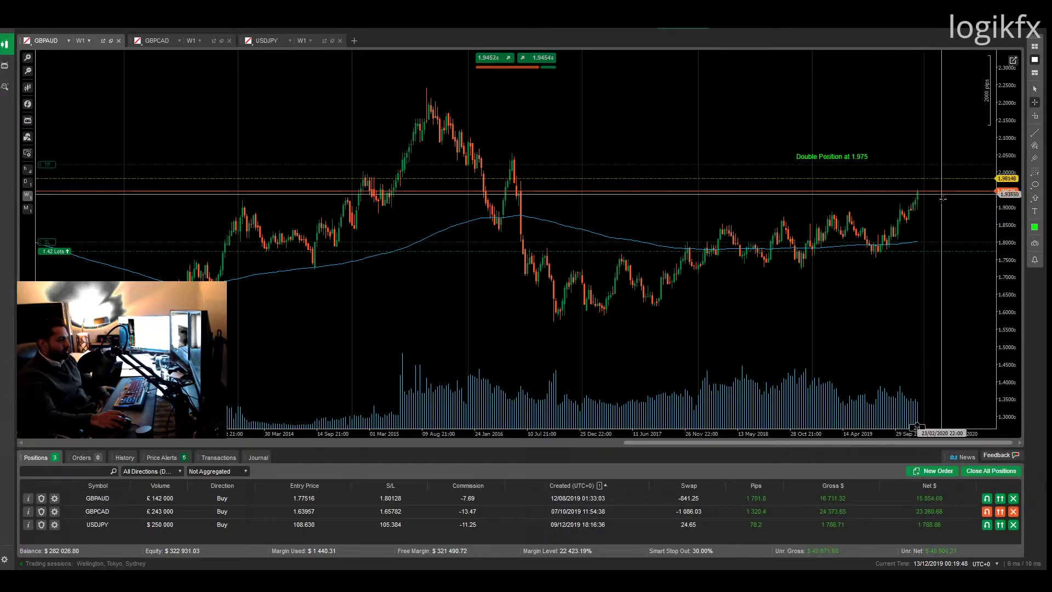
{"action": "key", "text": "Escape"}
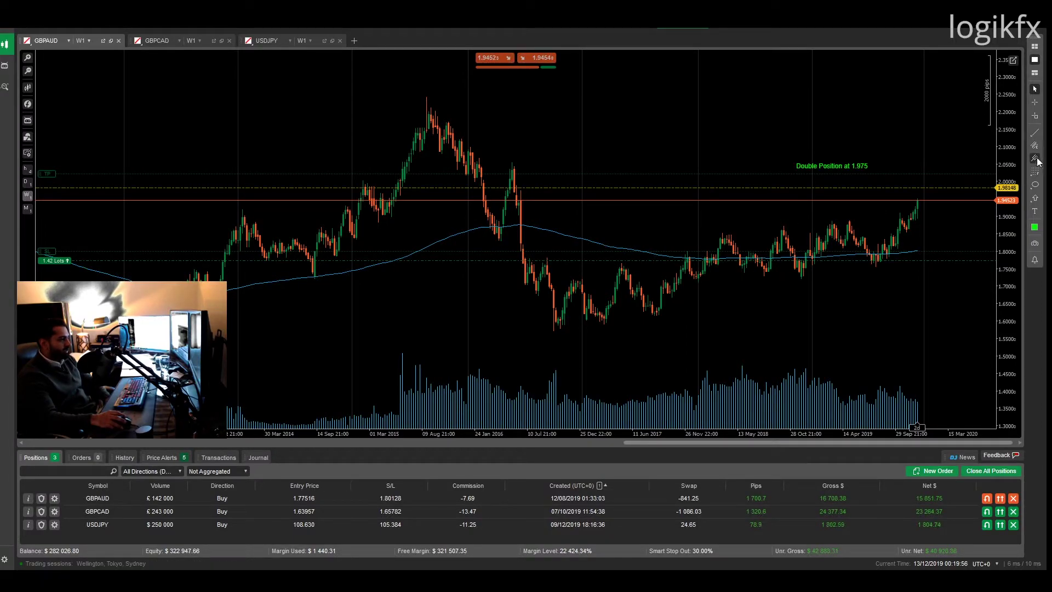
Add a text note below GBPAUD's recent weekly candles and enter the price difference "(1.945 - 1.77)".
{"action": "left_click", "coordinate": [1036, 213]}
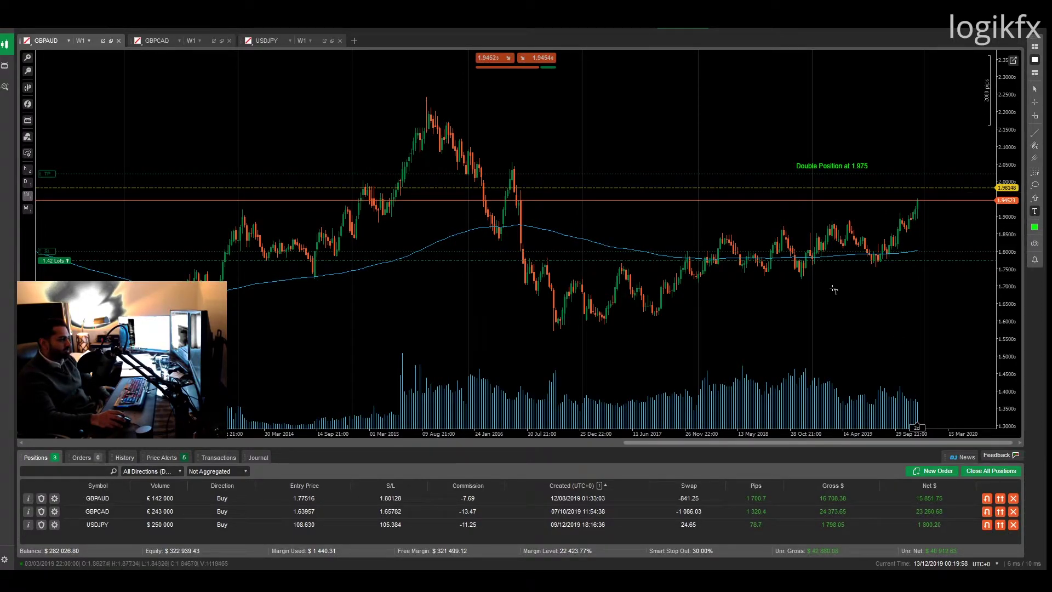
{"action": "left_click", "coordinate": [804, 300]}
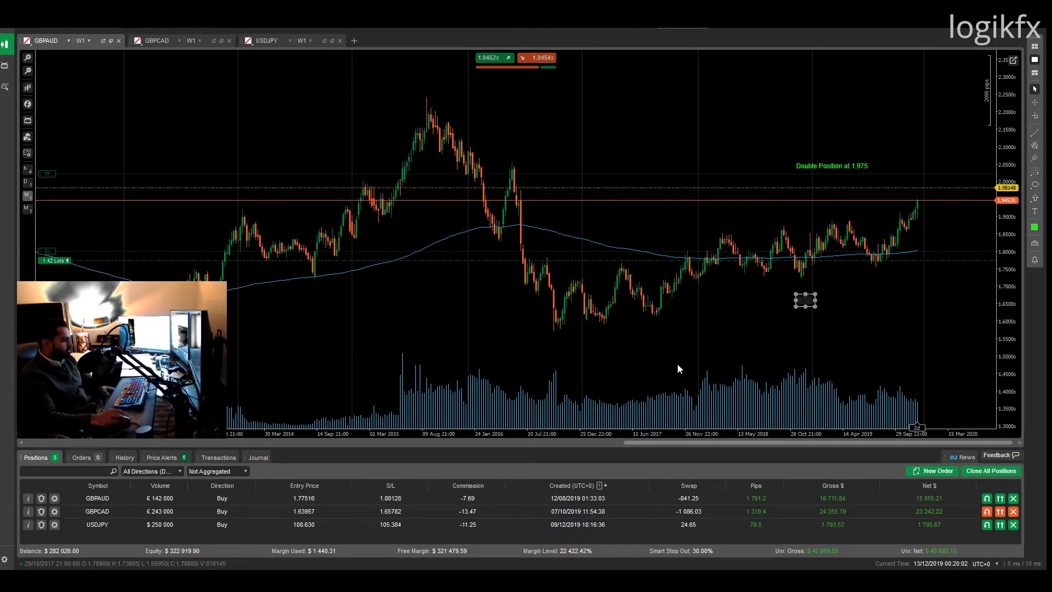
{"action": "type", "text": "1"}
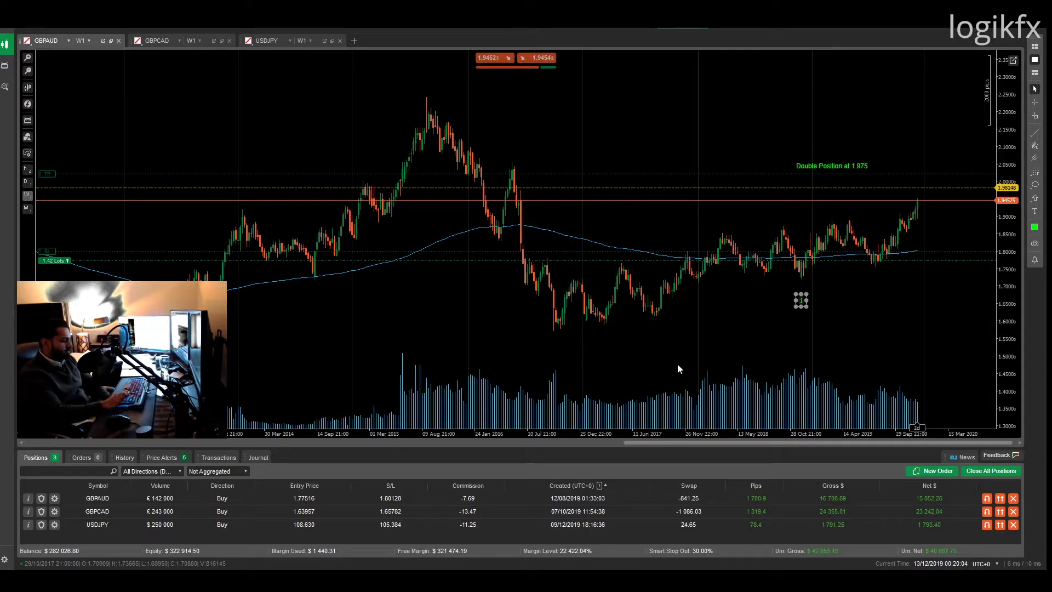
{"action": "type", "text": ".775"}
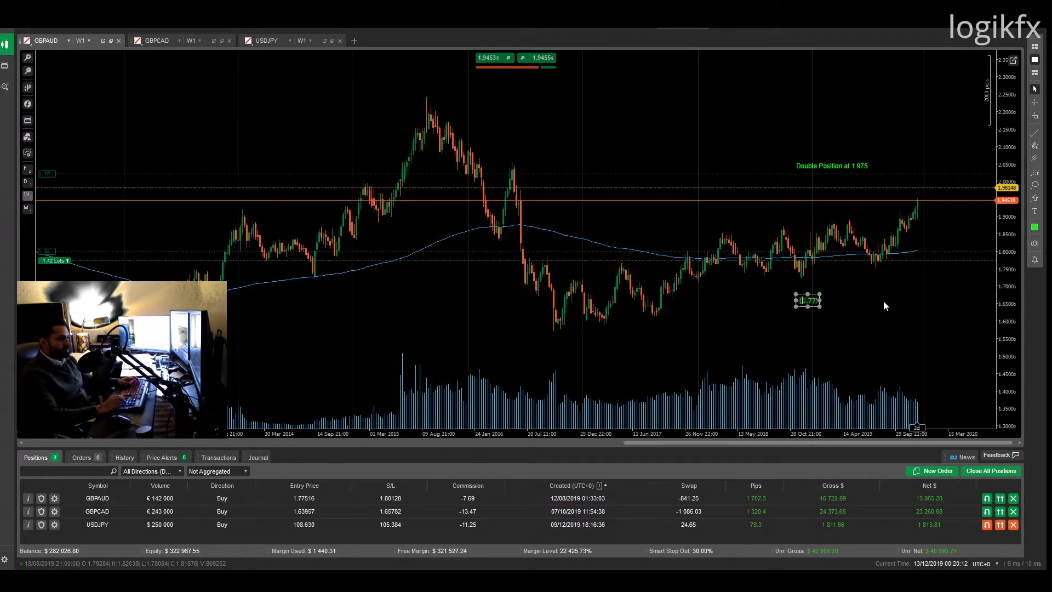
{"action": "type", "text": "1."}
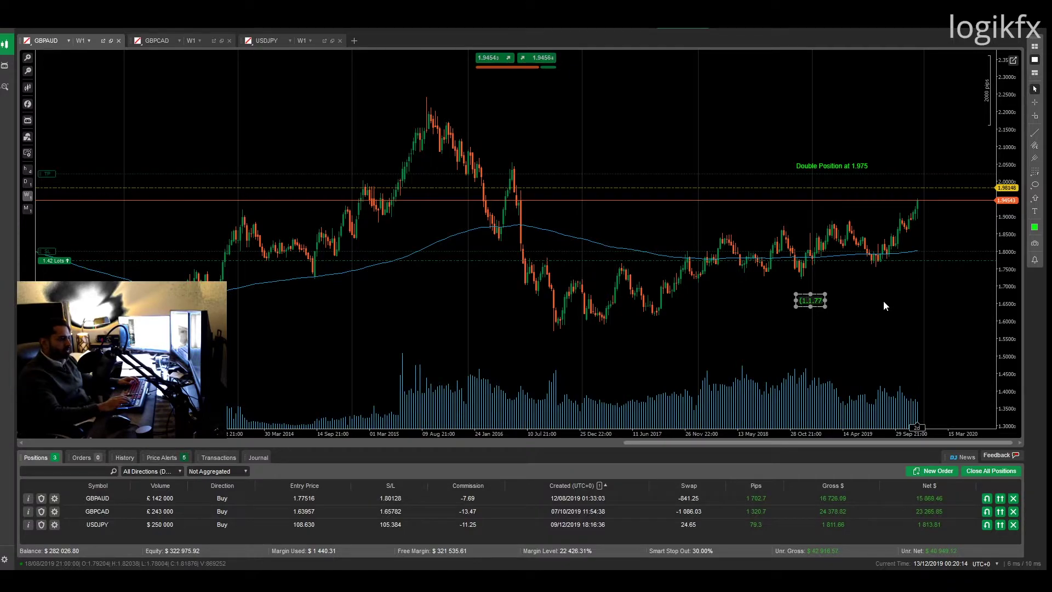
{"action": "type", "text": "945"}
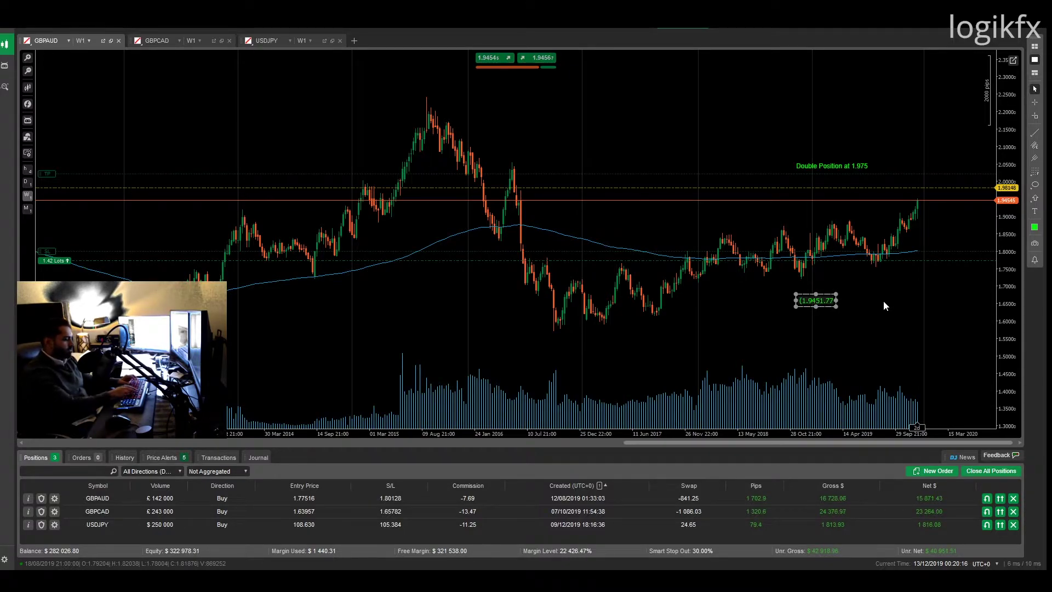
{"action": "type", "text": " - 1.77"}
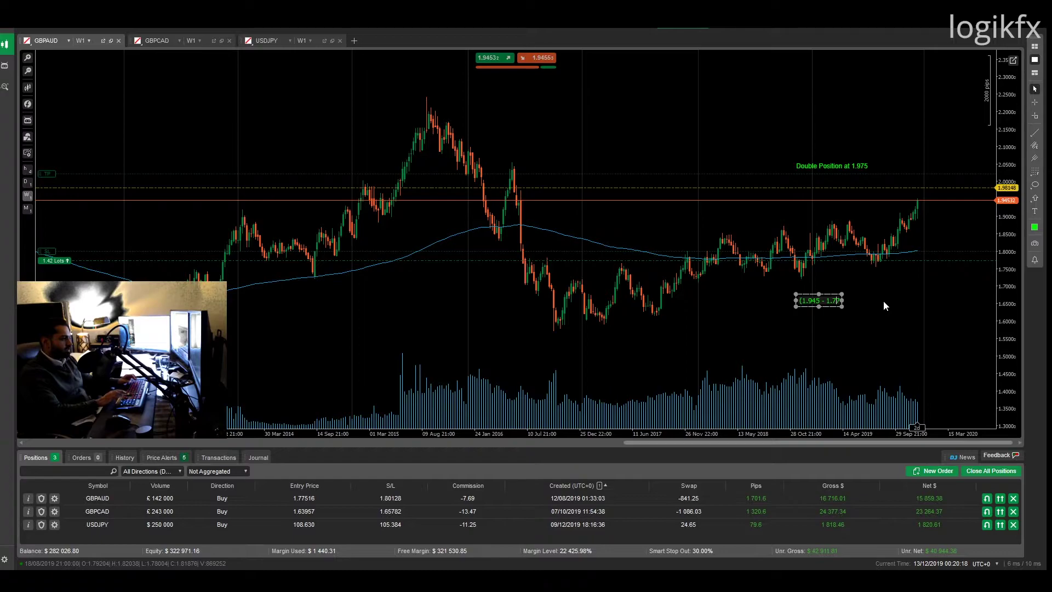
{"action": "type", "text": ")/ 1."}
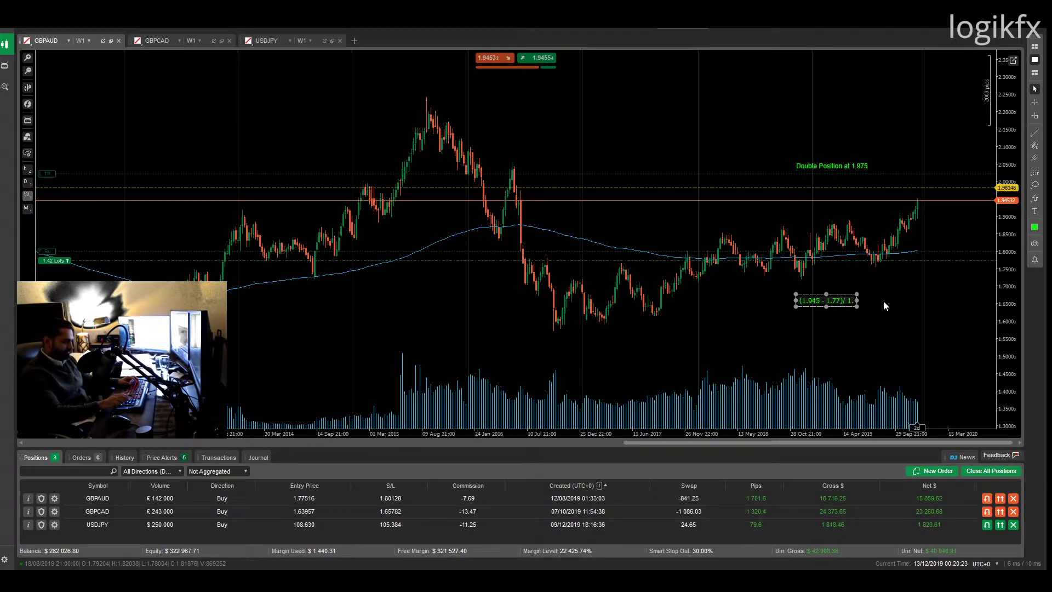
{"action": "key", "text": "BackSpace"}
{"action": "key", "text": "BackSpace"}
{"action": "key", "text": "BackSpace"}
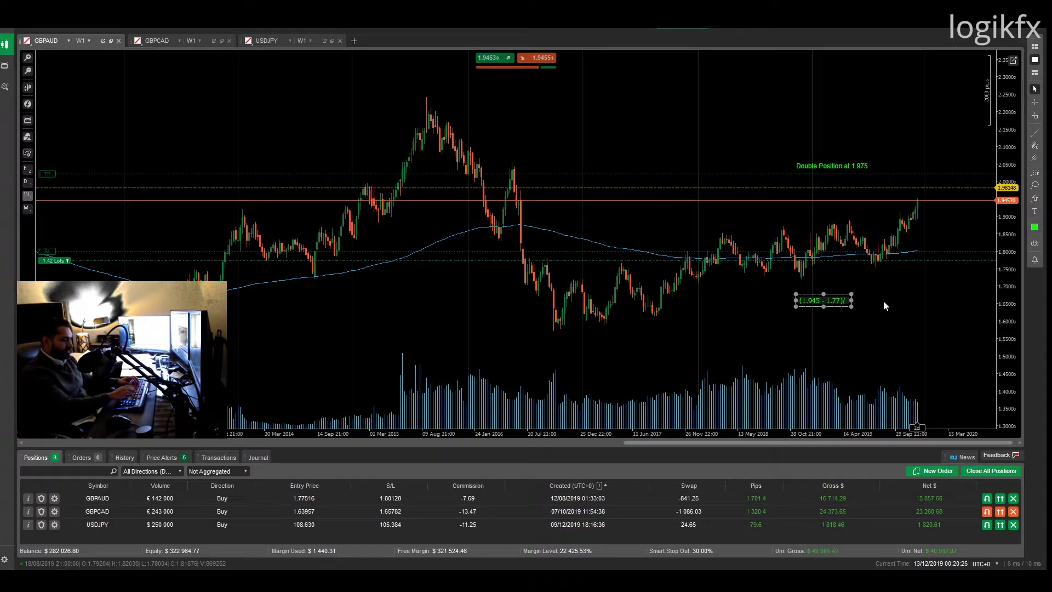
{"action": "key", "text": "BackSpace"}
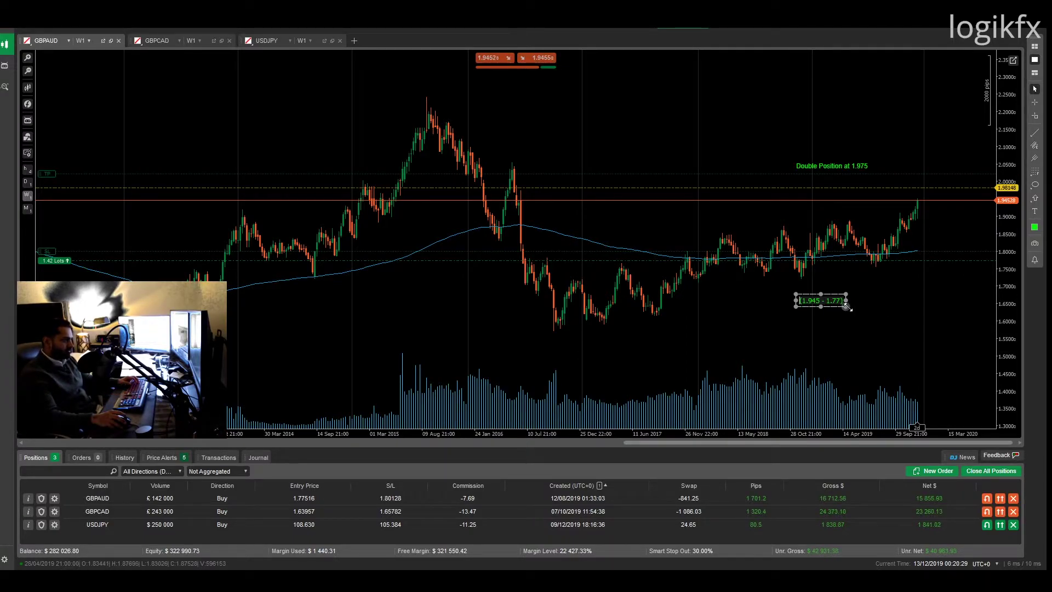
Enlarge the note's text box to make room and extend the calculation with "/1.77 =".
{"action": "left_click_drag", "start_coordinate": [846, 308], "coordinate": [933, 335]}
{"action": "type", "text": "/5"}
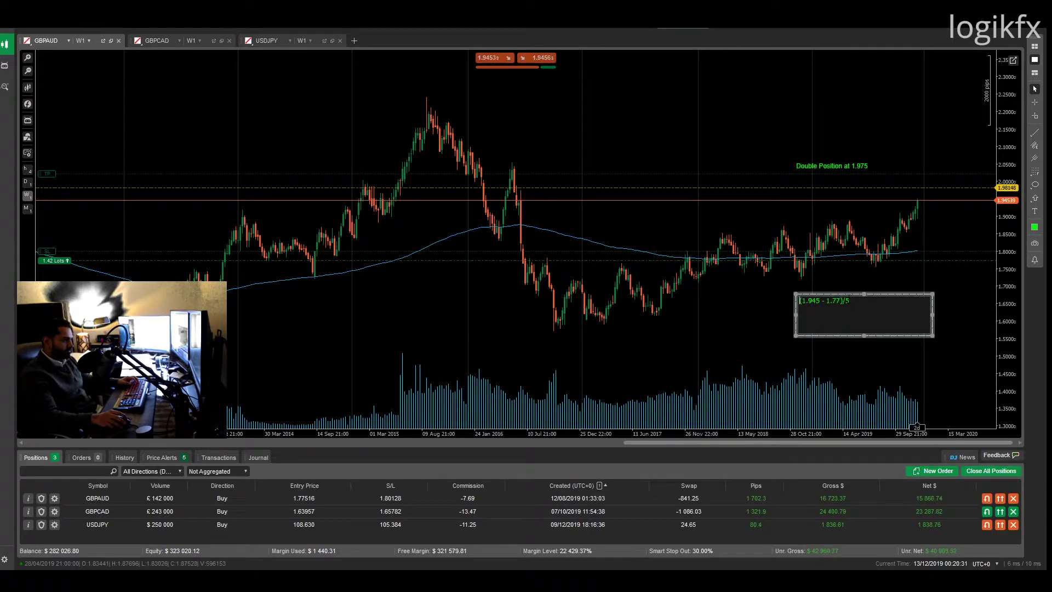
{"action": "key", "text": "BackSpace"}
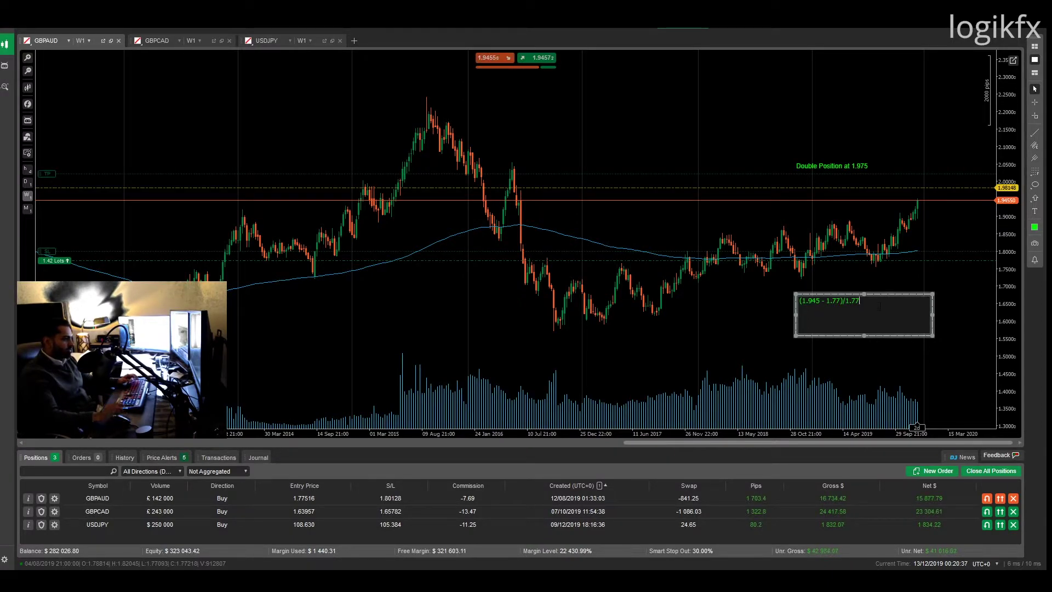
{"action": "type", "text": "="}
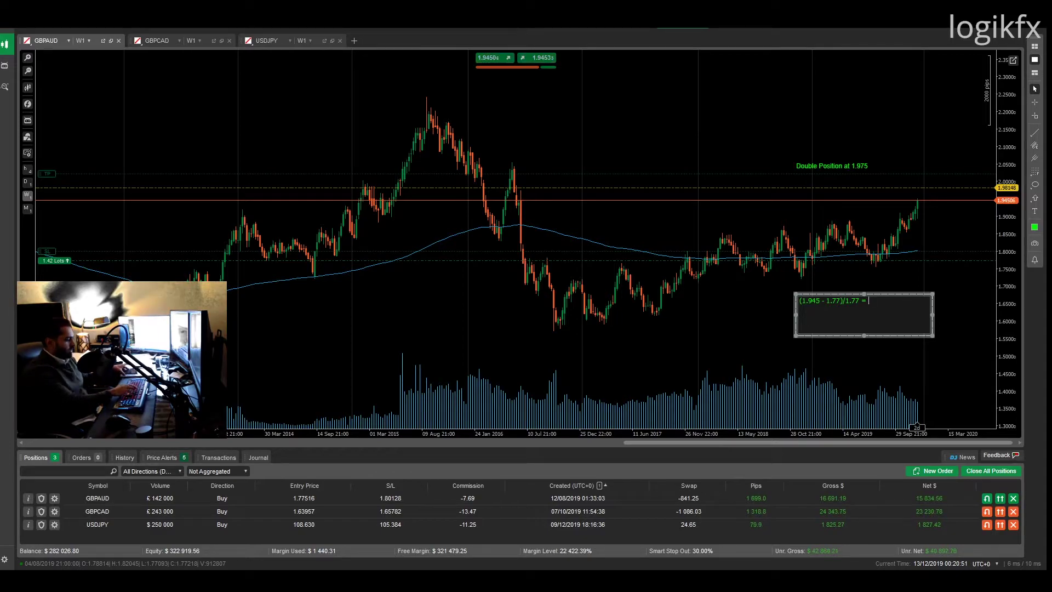
Complete the note with "9.88% Appreciation in the GBPAUD asset class price (non-leveraged)".
{"action": "type", "text": "9.88"}
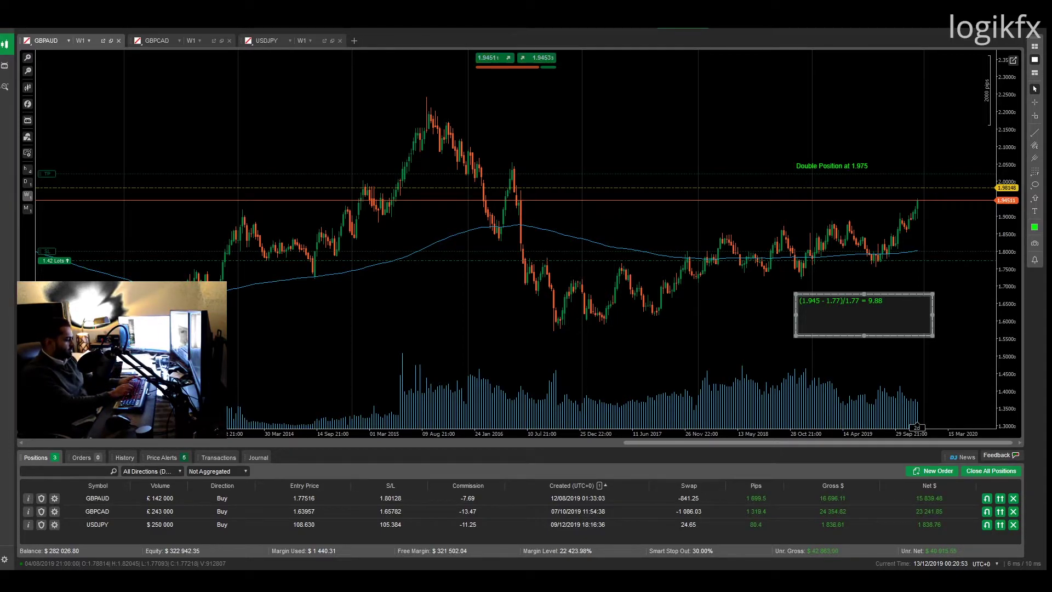
{"action": "type", "text": "% "}
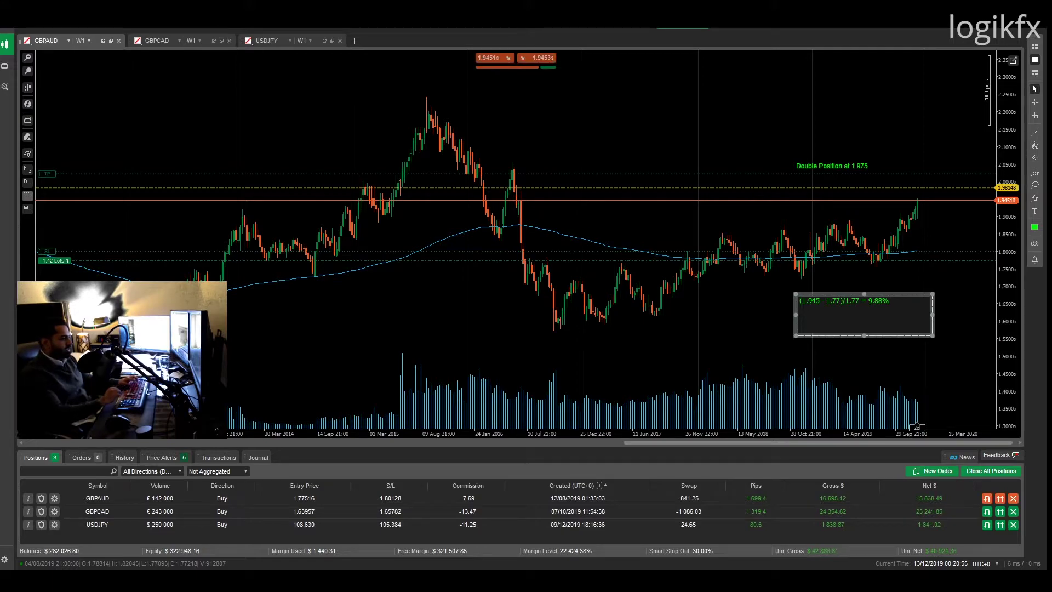
{"action": "type", "text": "Appreciation in the G"}
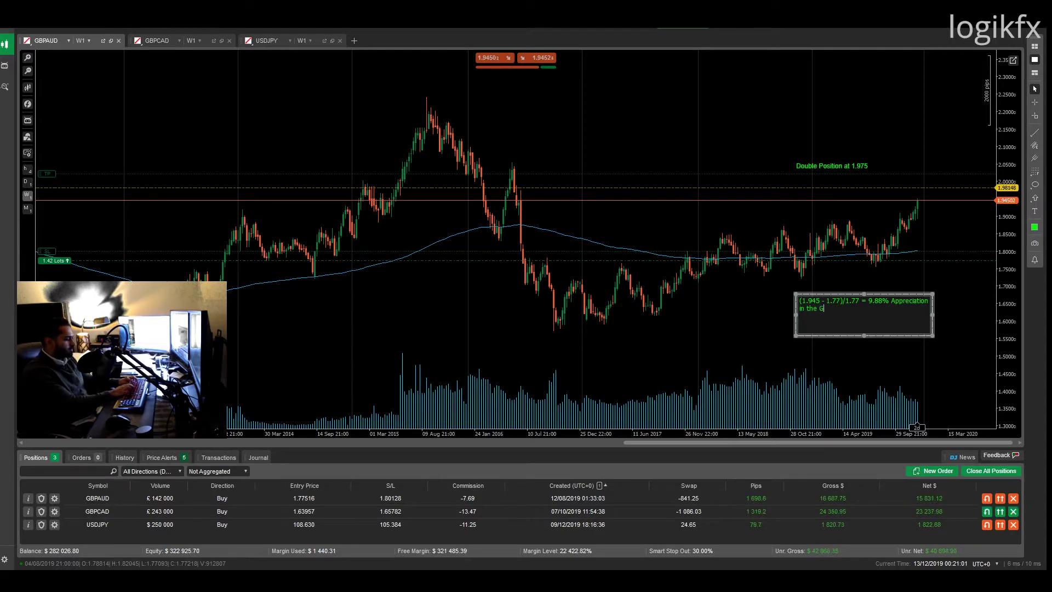
{"action": "type", "text": "BPAUD"}
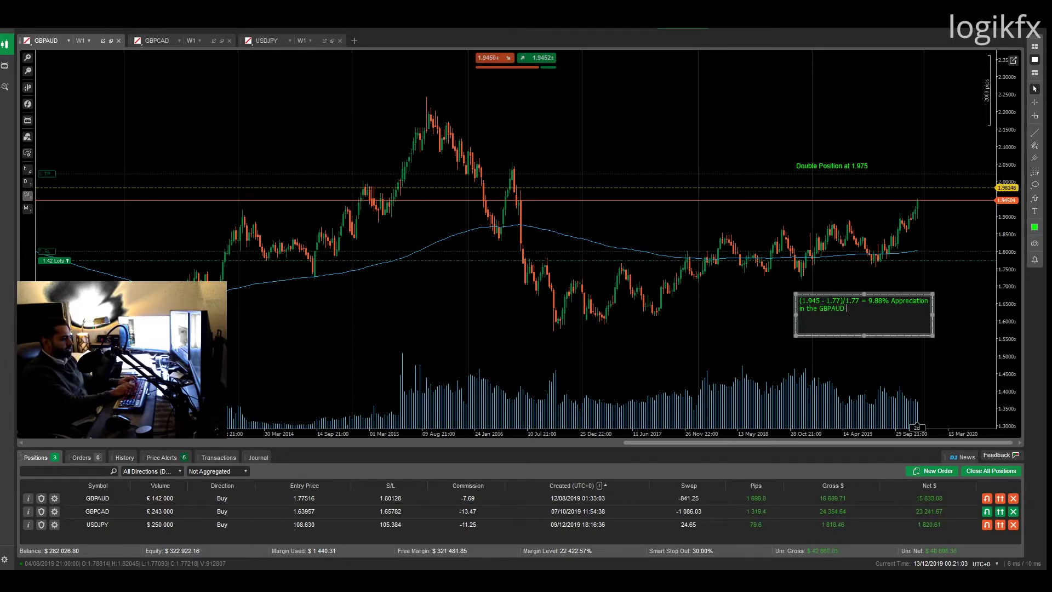
{"action": "type", "text": " asset c"}
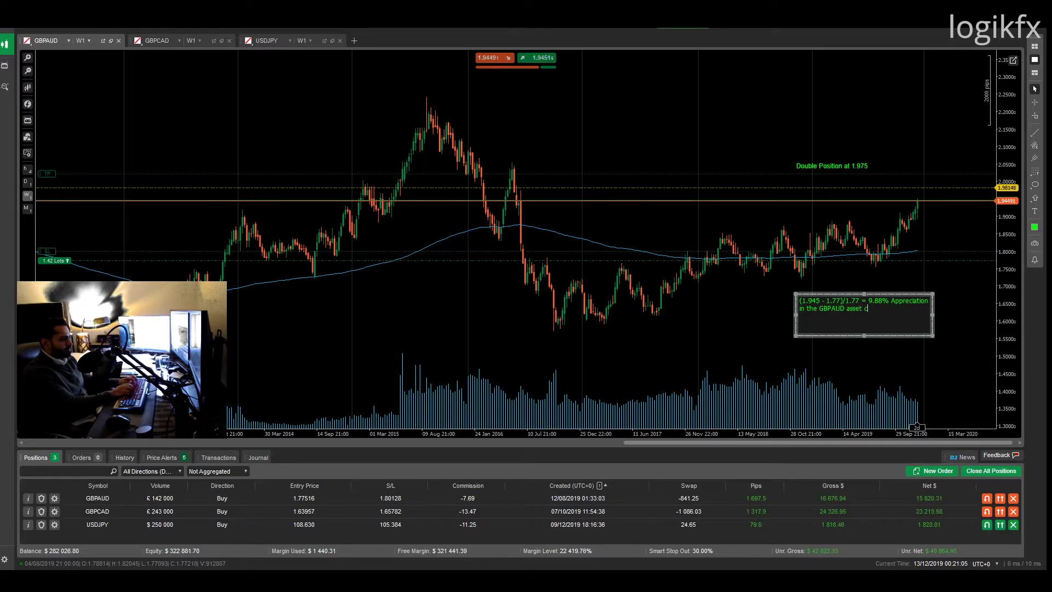
{"action": "type", "text": "lass price"}
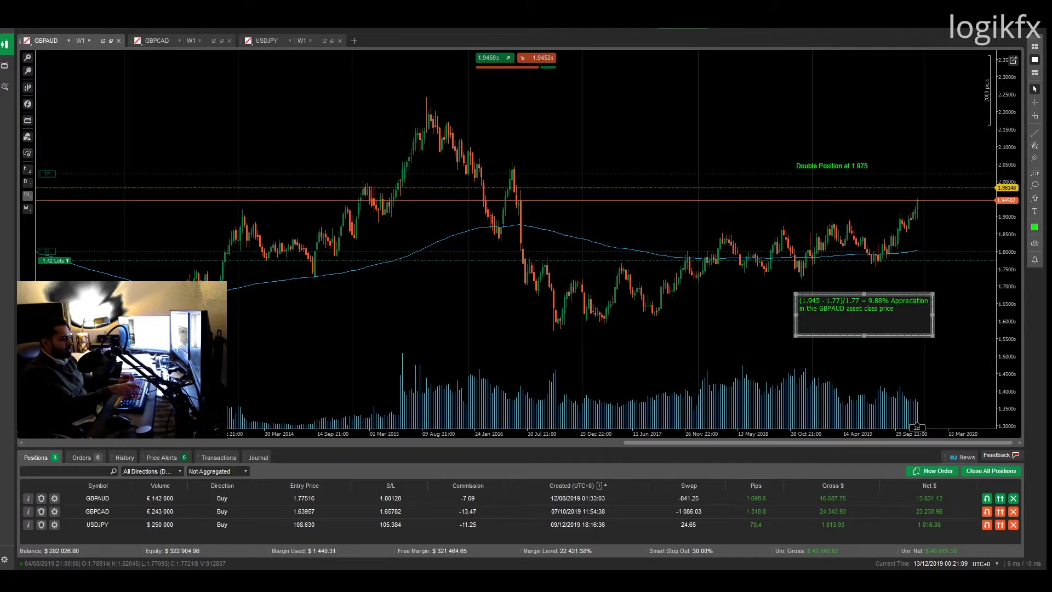
{"action": "type", "text": " (non-leeraged)"}
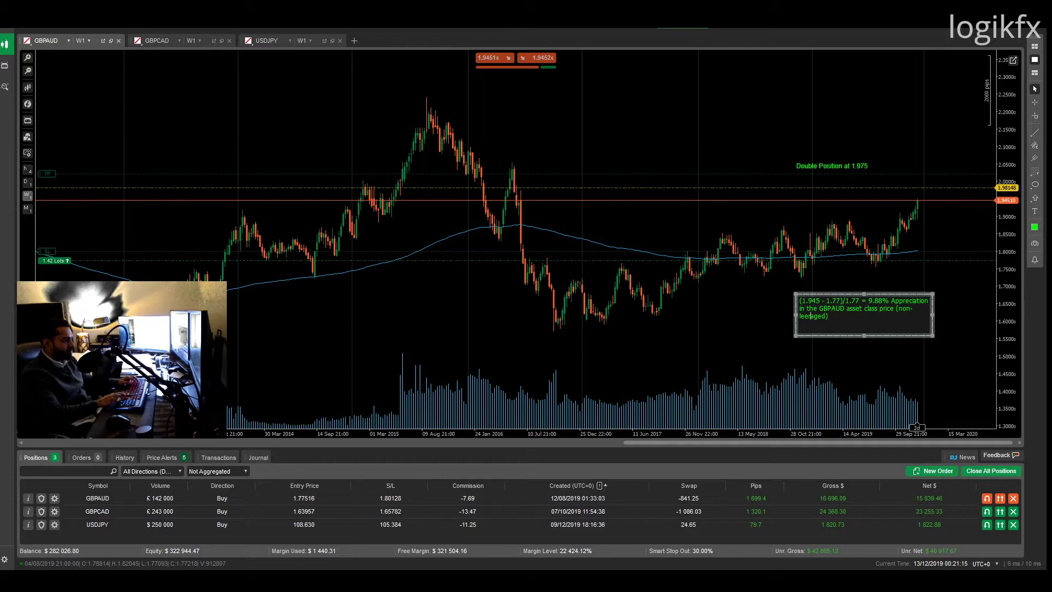
{"action": "type", "text": "v"}
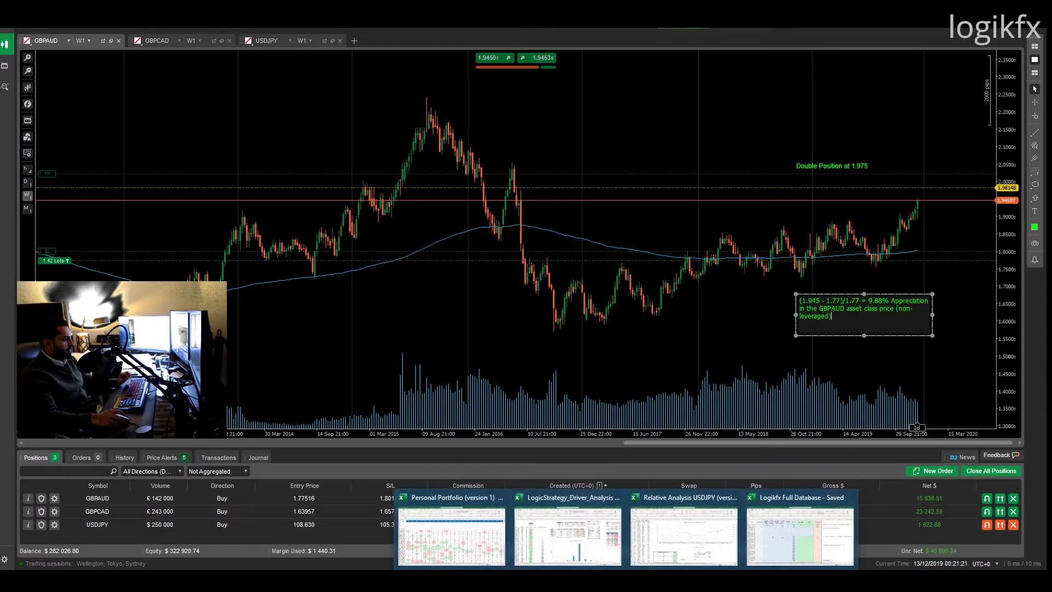
Review the currency scores on the LogicStrategy Scores sheet in Excel, and return to the GBPAUD chart with its note deselected.
{"action": "mouse_move", "coordinate": [652, 581]}
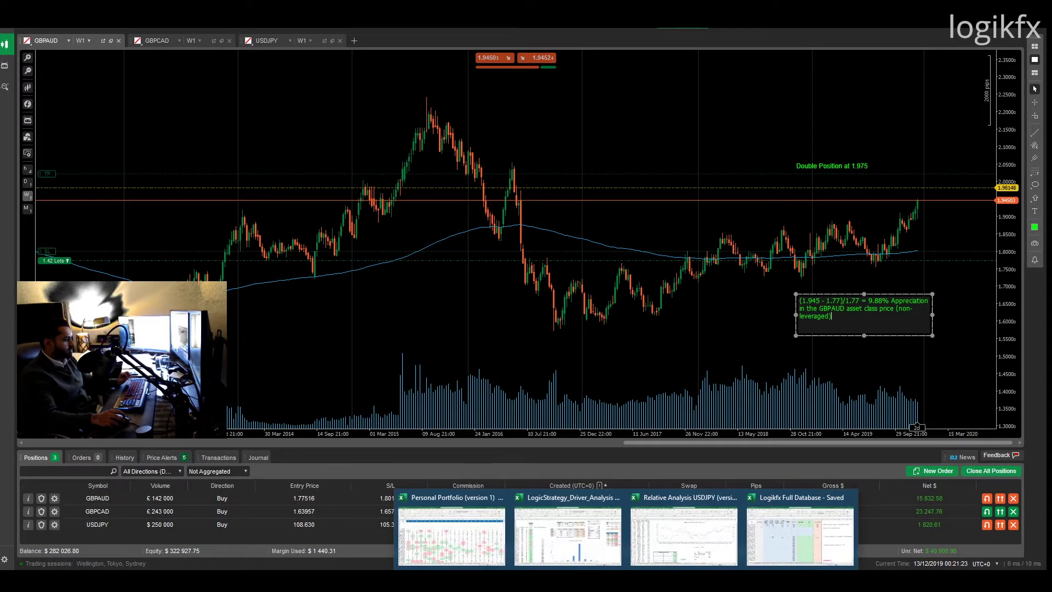
{"action": "key", "text": "alt+Tab"}
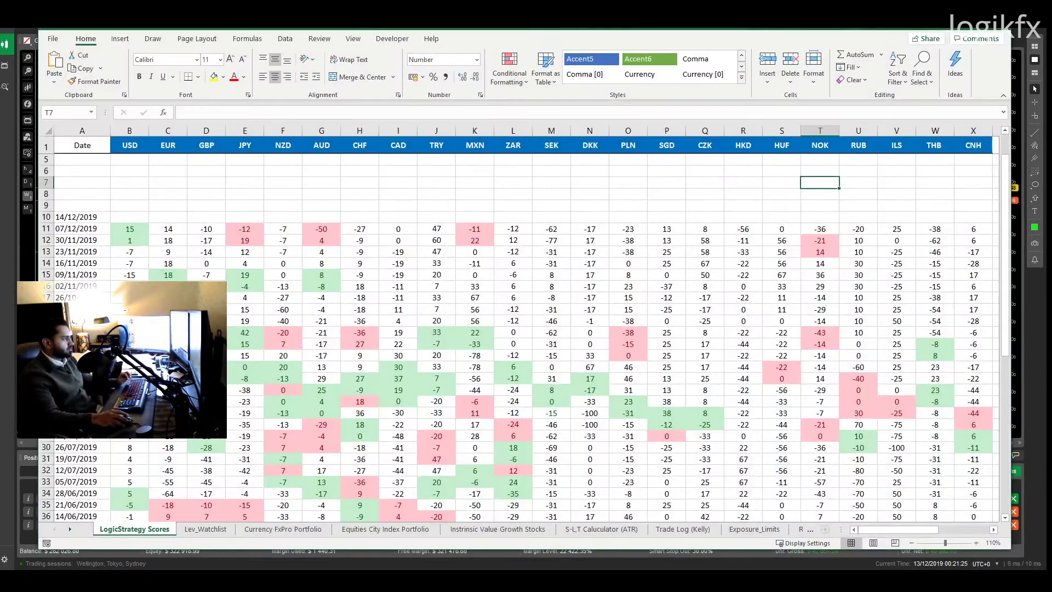
{"action": "key", "text": "alt+Tab"}
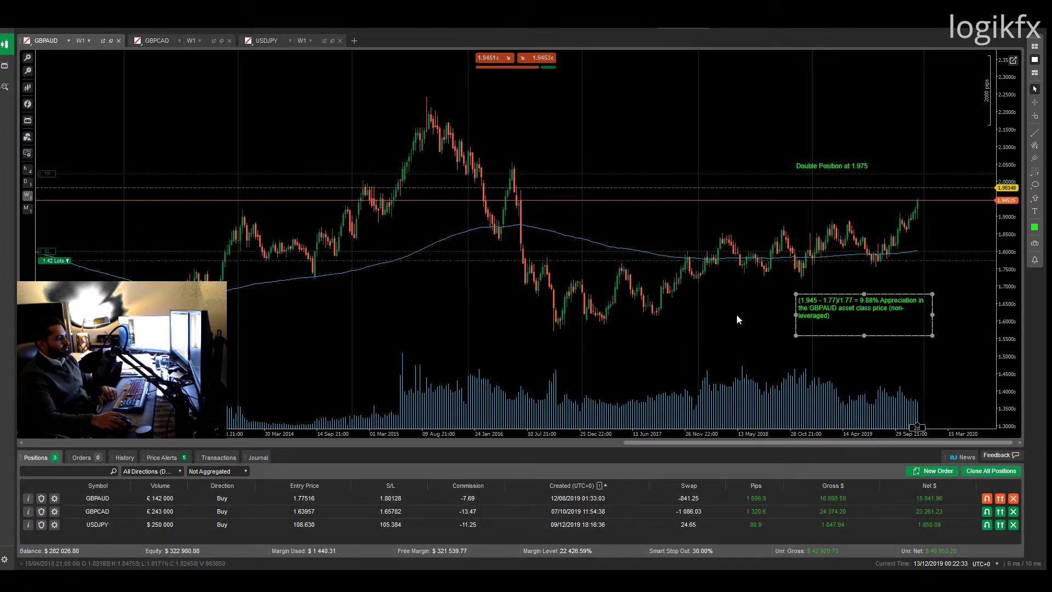
{"action": "left_click", "coordinate": [923, 327]}
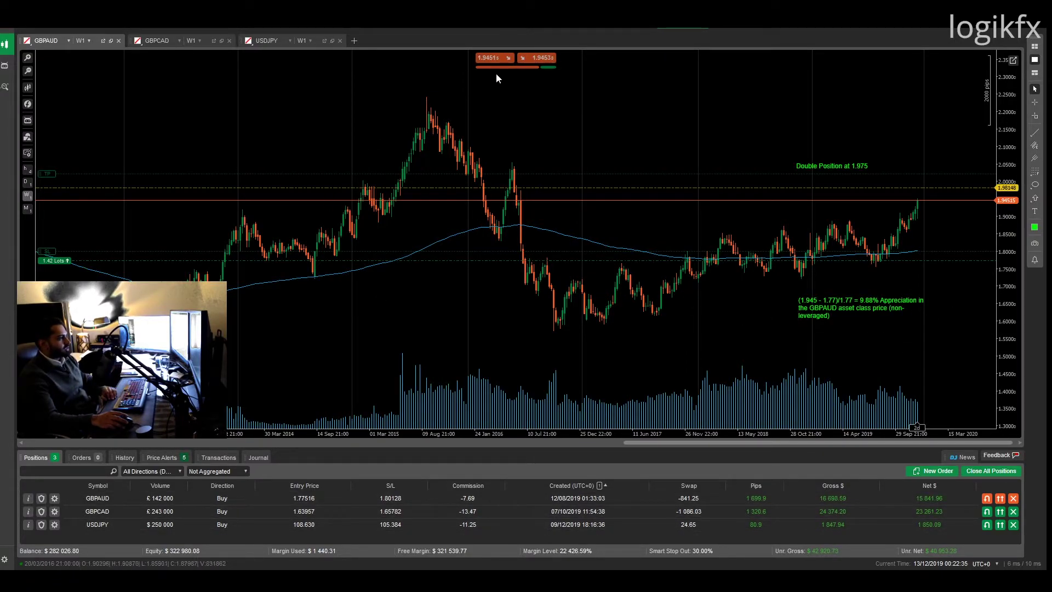
Check the client sentiment on GBPAUD and compare its weekly chart with GBPCAD's.
{"action": "mouse_move", "coordinate": [498, 68]}
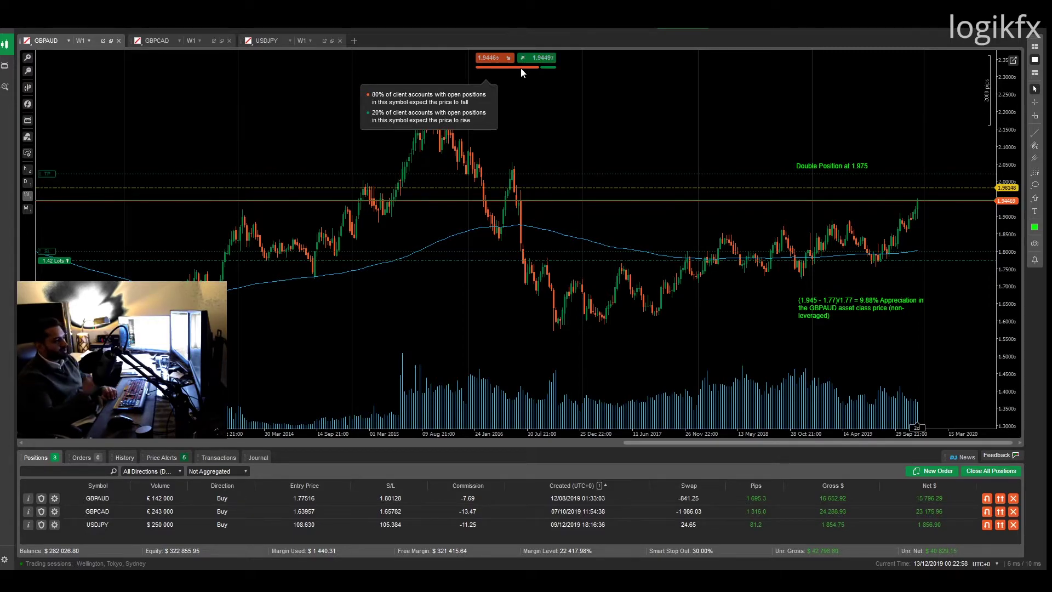
{"action": "left_click", "coordinate": [162, 41]}
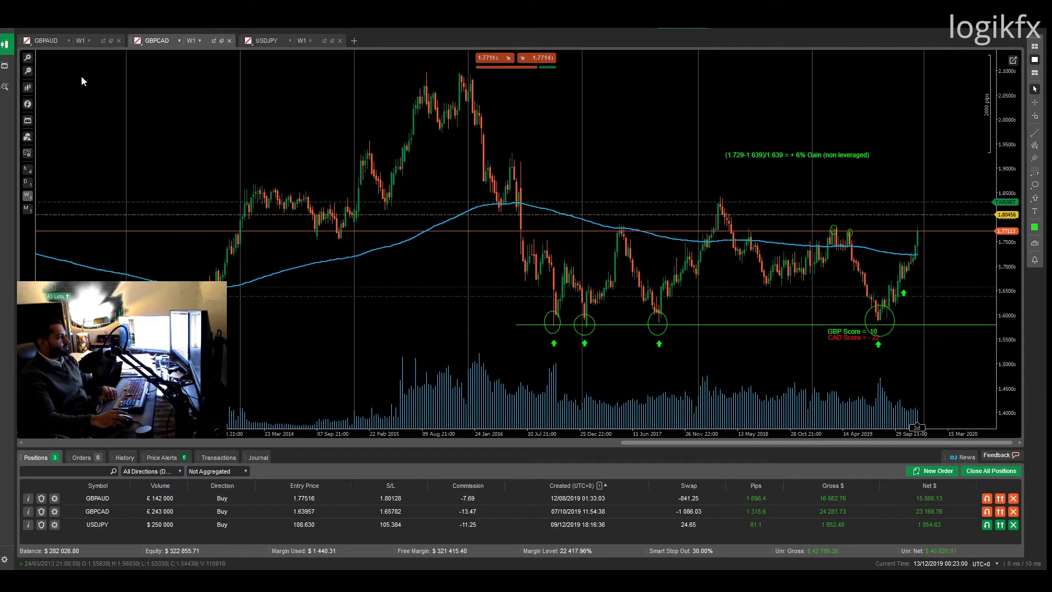
{"action": "left_click", "coordinate": [45, 41]}
{"action": "left_click", "coordinate": [165, 39]}
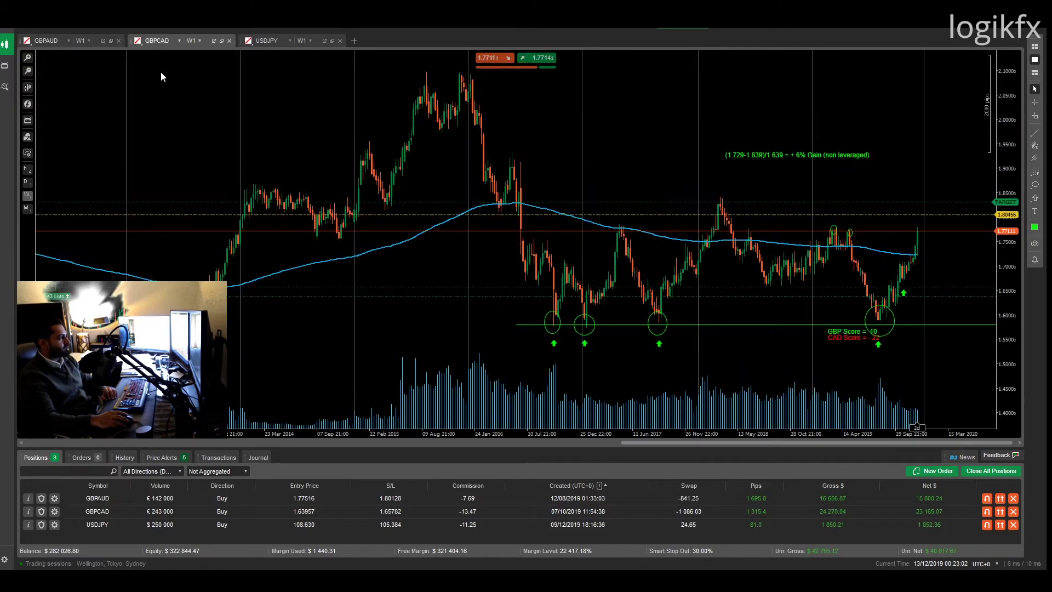
Bring up the USDJPY chart, set it to the 4 hour timeframe and inspect the December 2019 candles with the crosshair.
{"action": "left_click", "coordinate": [272, 39]}
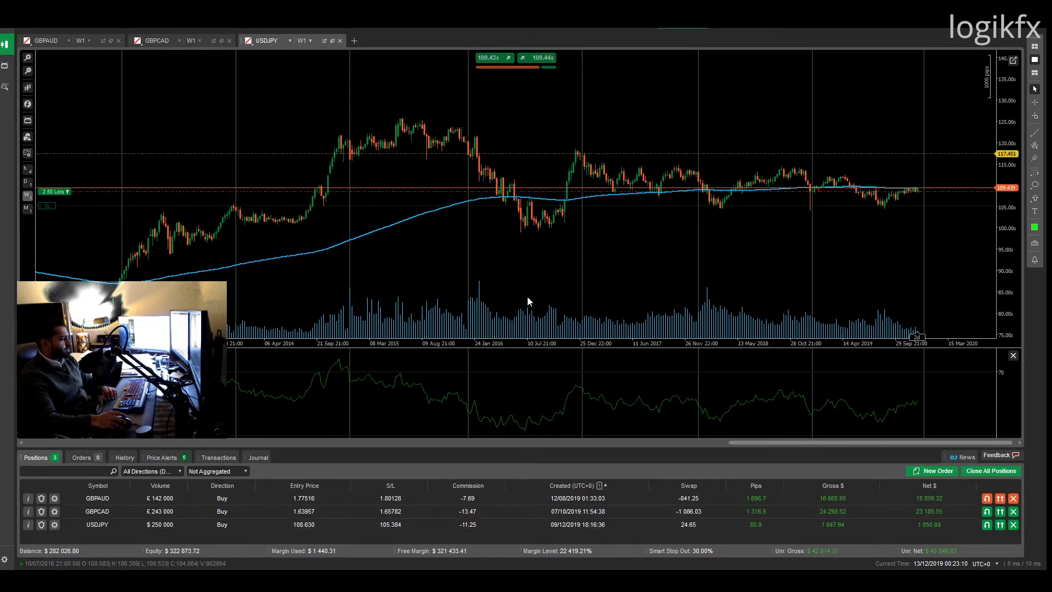
{"action": "left_click", "coordinate": [28, 169]}
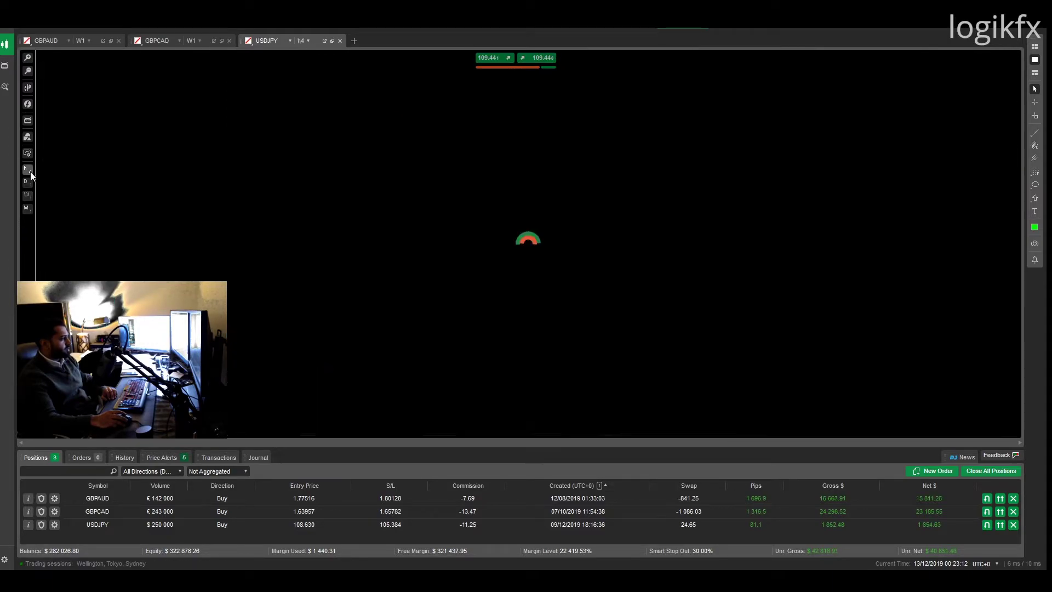
{"action": "left_click", "coordinate": [1035, 102]}
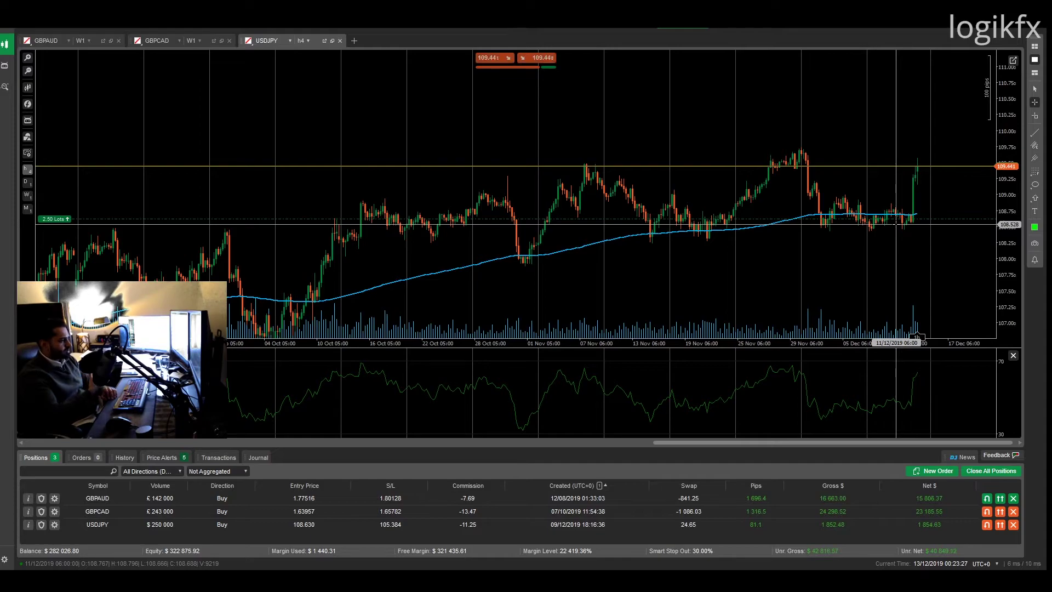
{"action": "key", "text": "Escape"}
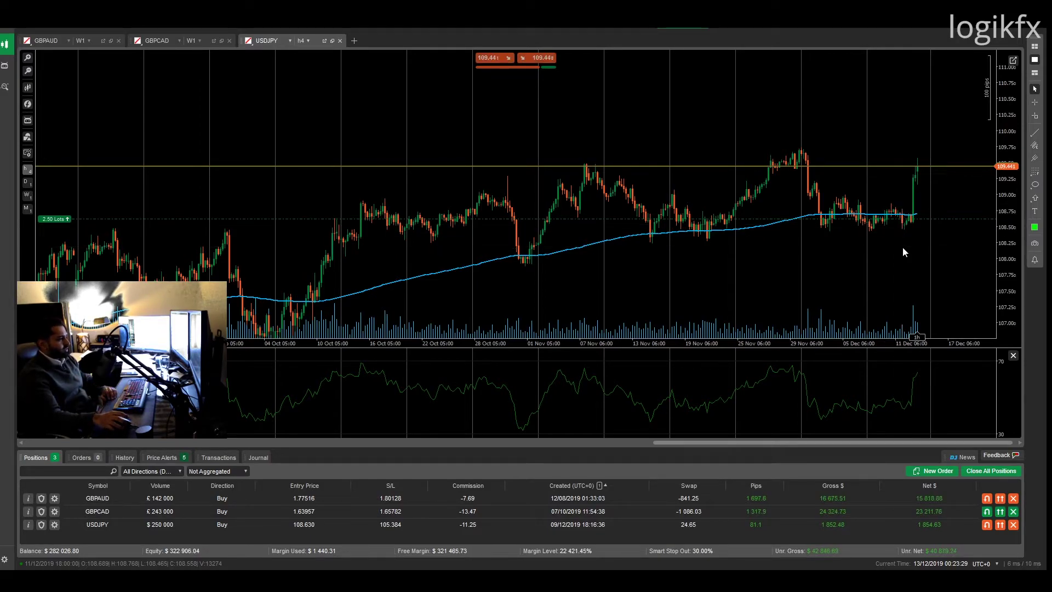
Examine USDJPY on the daily timeframe and return the chart to weekly.
{"action": "mouse_move", "coordinate": [521, 69]}
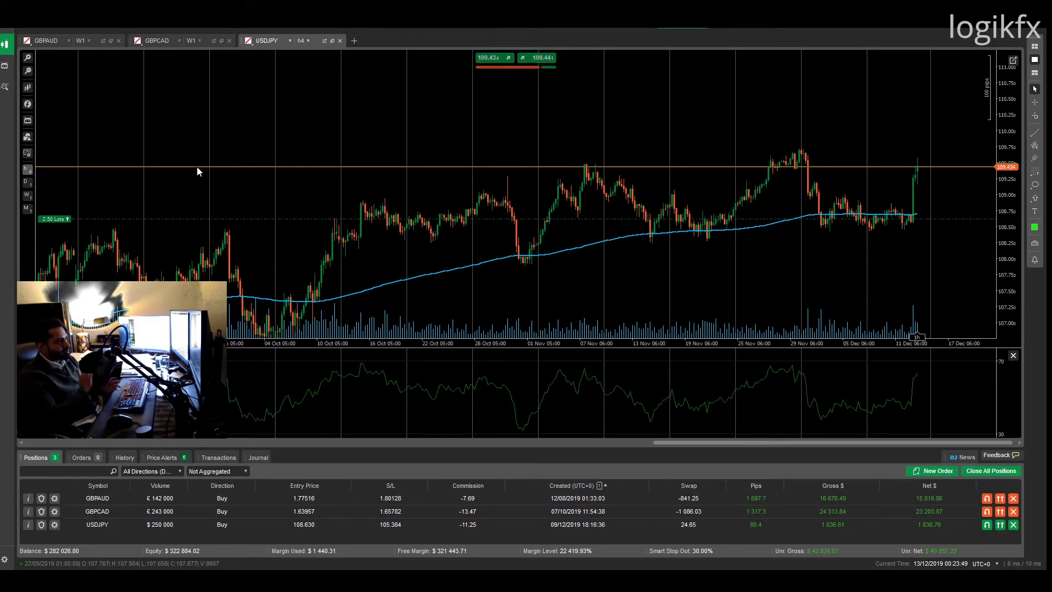
{"action": "left_click", "coordinate": [29, 182]}
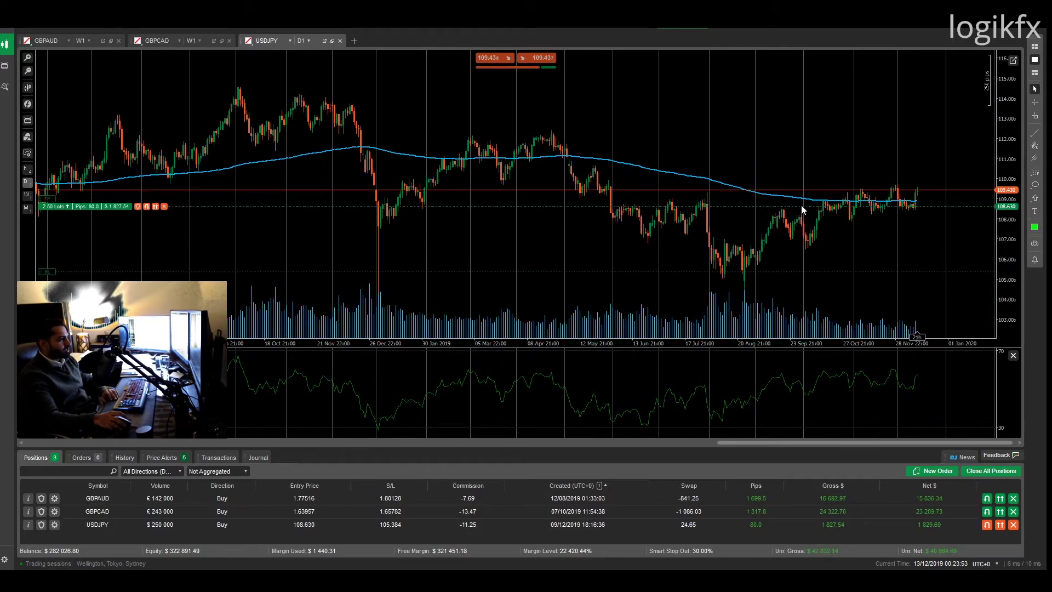
{"action": "left_click", "coordinate": [28, 195]}
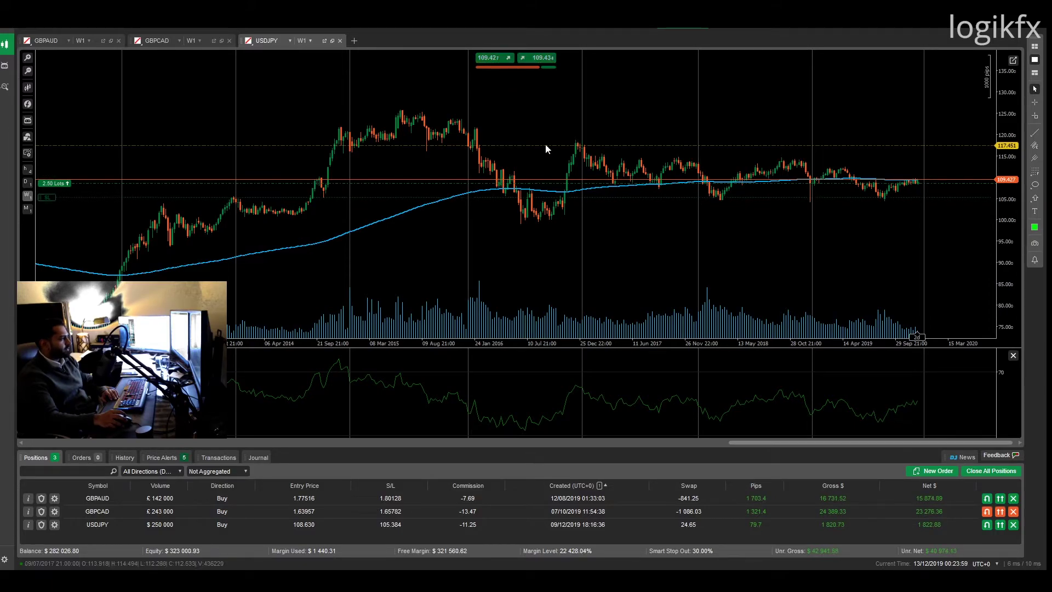
Glance at the GBPCAD weekly chart, and remove the take profit level from the open GBPAUD position.
{"action": "left_click", "coordinate": [164, 40]}
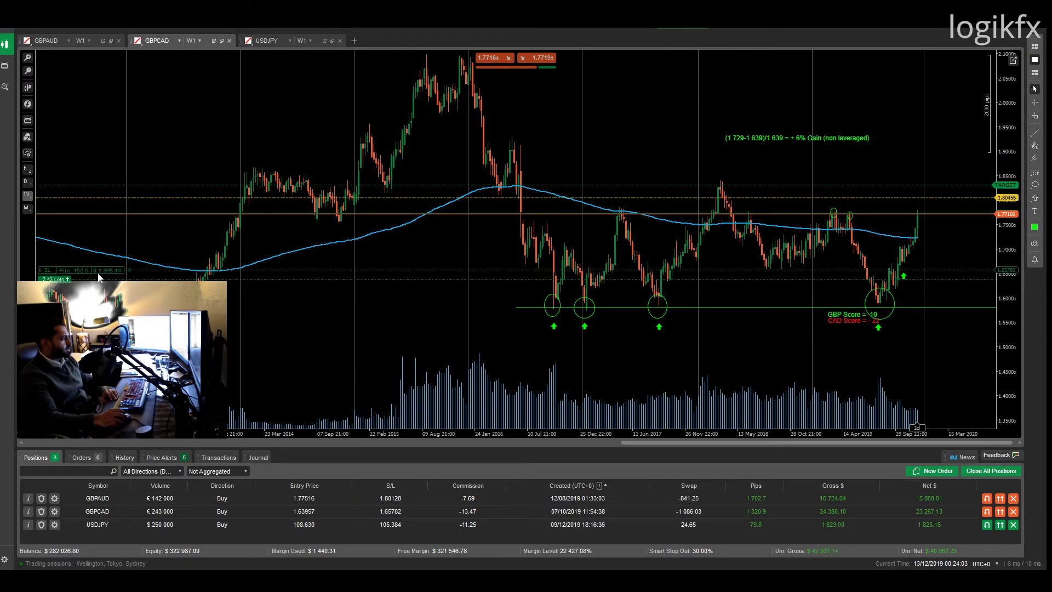
{"action": "left_click", "coordinate": [48, 45]}
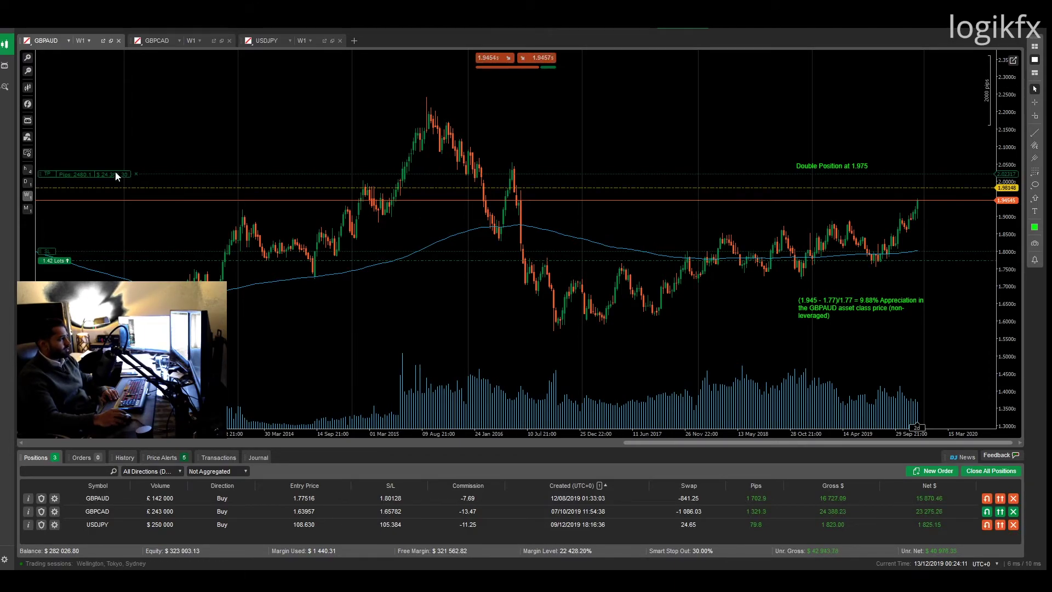
{"action": "left_click", "coordinate": [140, 175]}
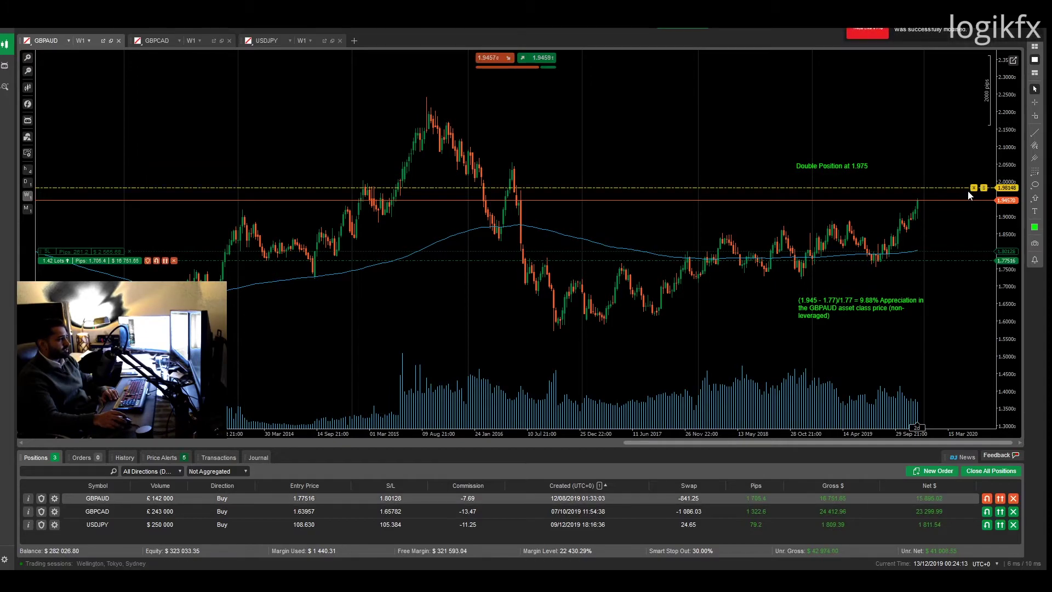
Move the "Double Position at 1.975" note closer to the price alert line on the GBPAUD chart, and bring up the GBPCAD chart.
{"action": "left_click_drag", "start_coordinate": [812, 167], "coordinate": [794, 173]}
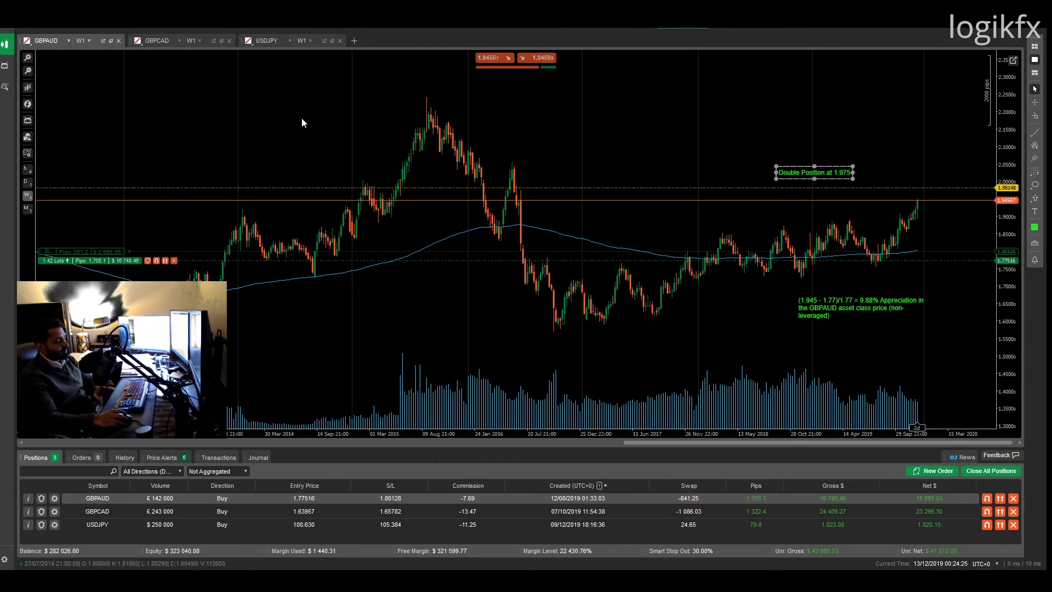
{"action": "left_click_drag", "start_coordinate": [300, 120], "coordinate": [292, 129]}
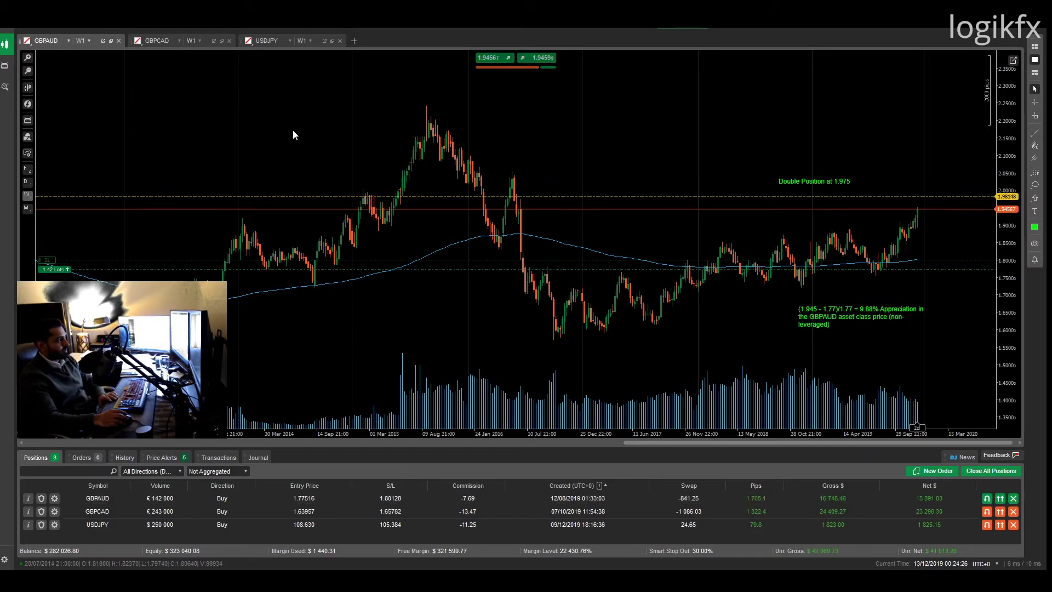
{"action": "left_click", "coordinate": [158, 41]}
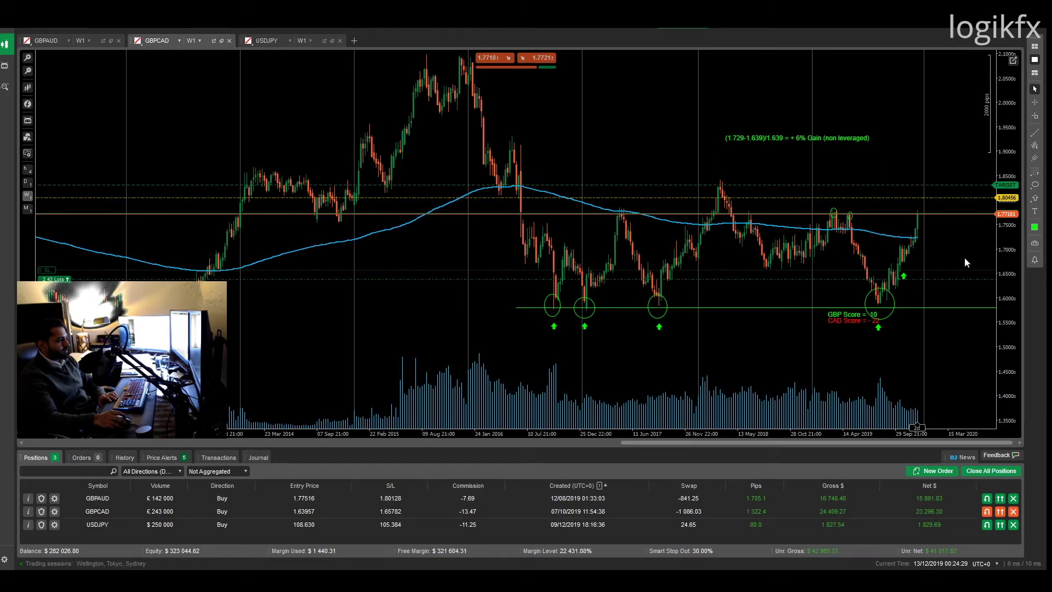